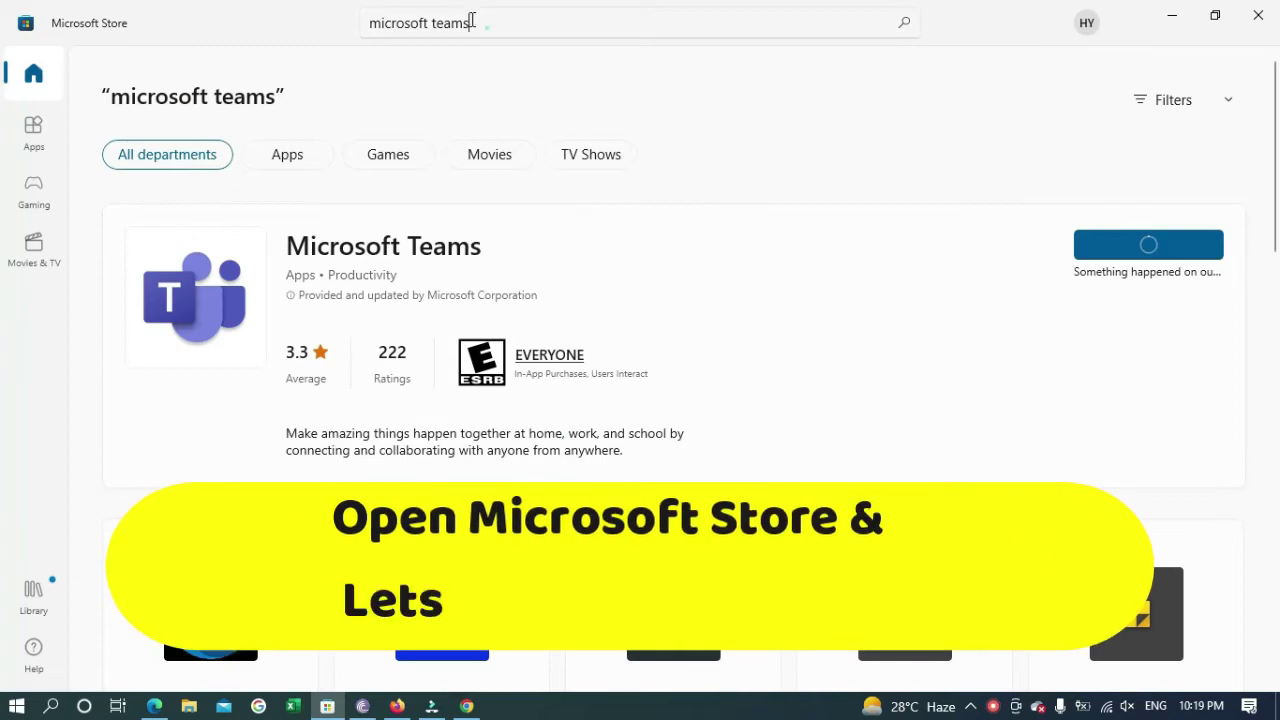
# Open the Microsoft Teams app page from the store search suggestions and retry its installation
pyautogui.click(469, 20)
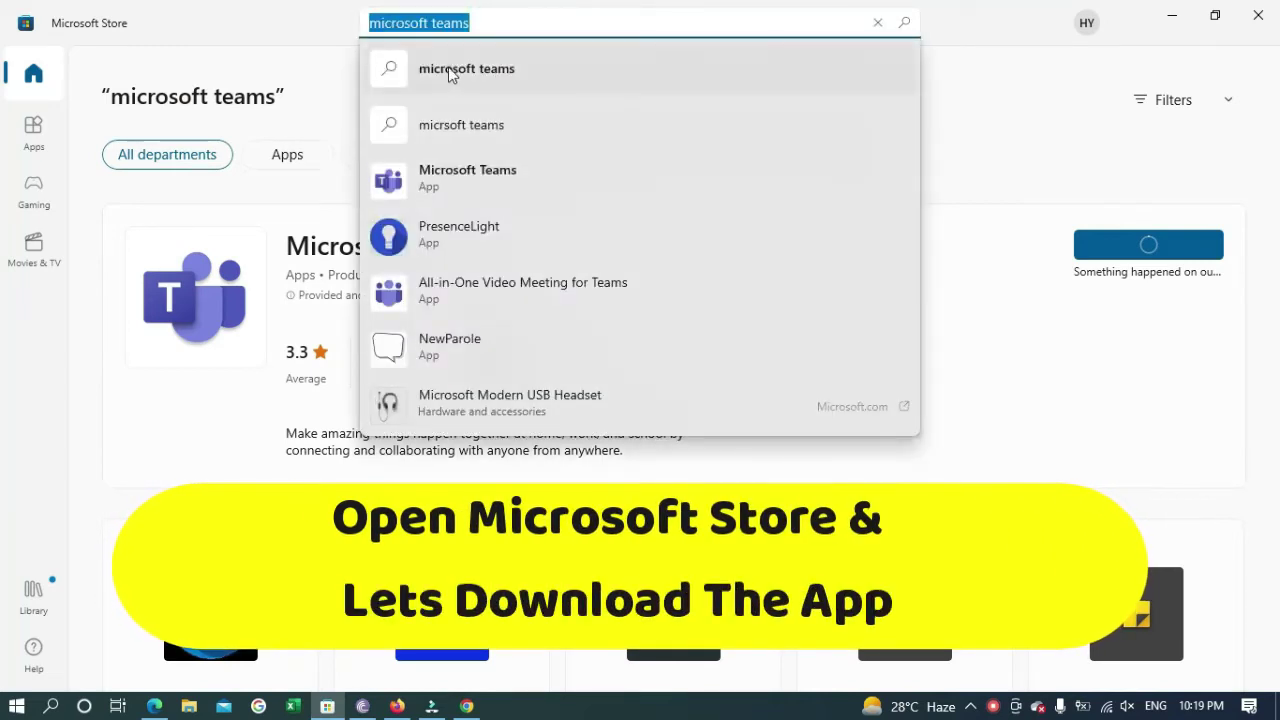
pyautogui.click(431, 192)
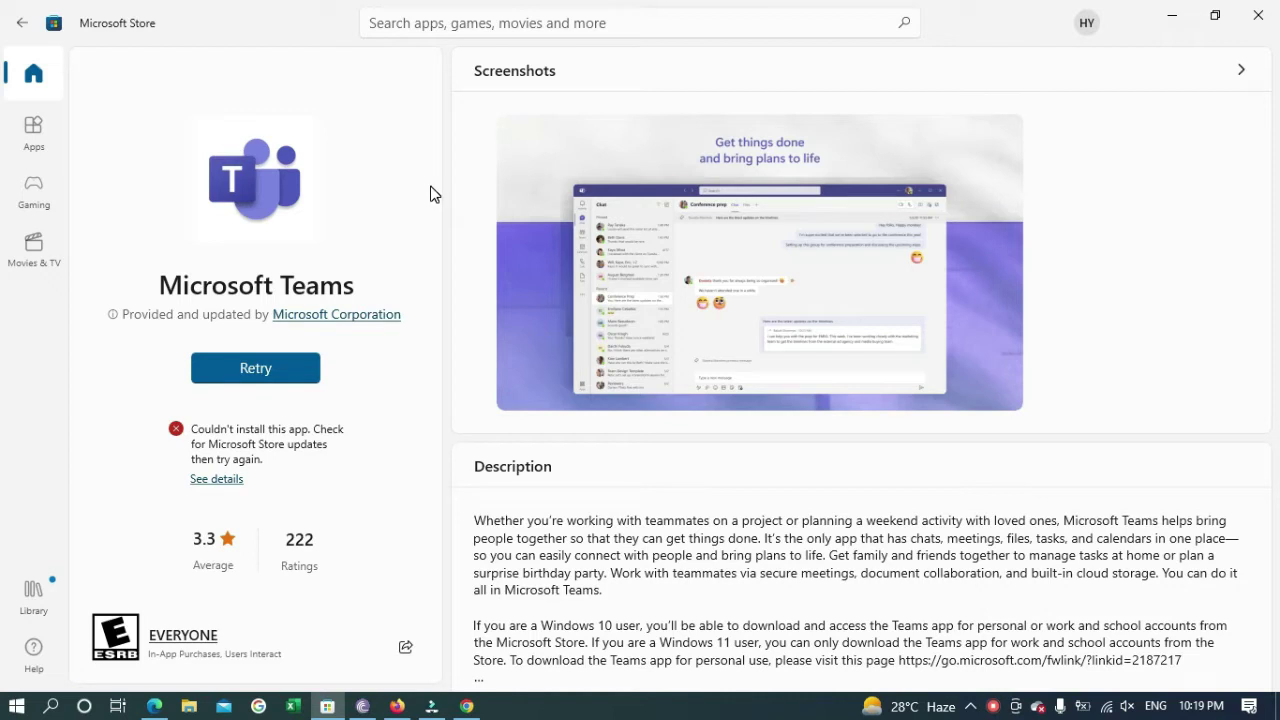
pyautogui.click(272, 369)
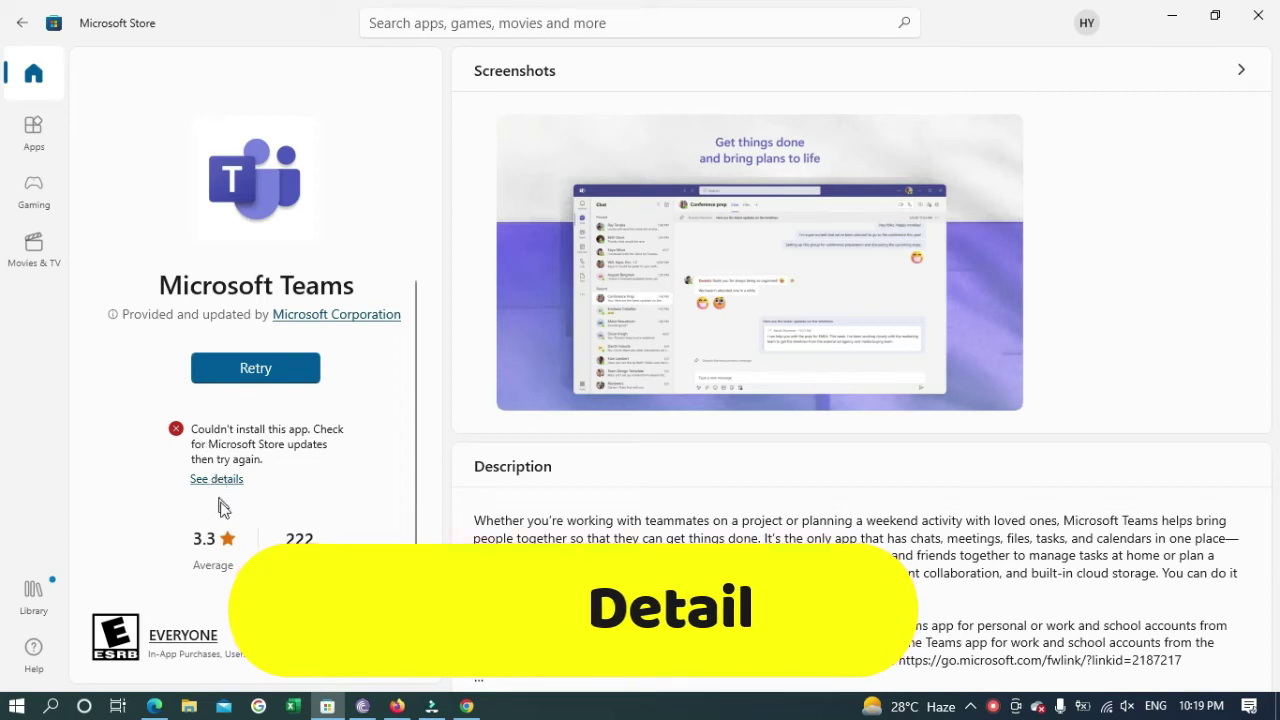
# Open the details of the Microsoft Teams installation error, highlight its code and message, and report the problem
pyautogui.click(217, 480)
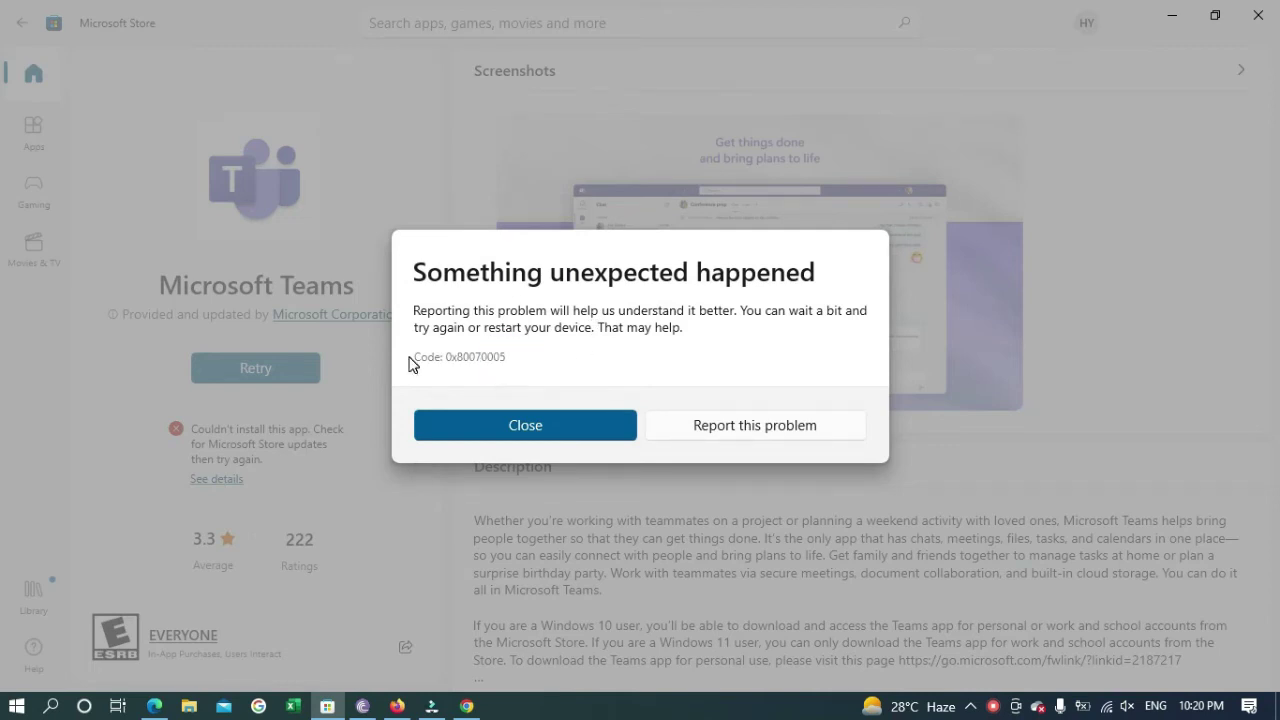
pyautogui.moveTo(513, 355); pyautogui.dragTo(445, 356)
pyautogui.moveTo(688, 327); pyautogui.dragTo(423, 308)
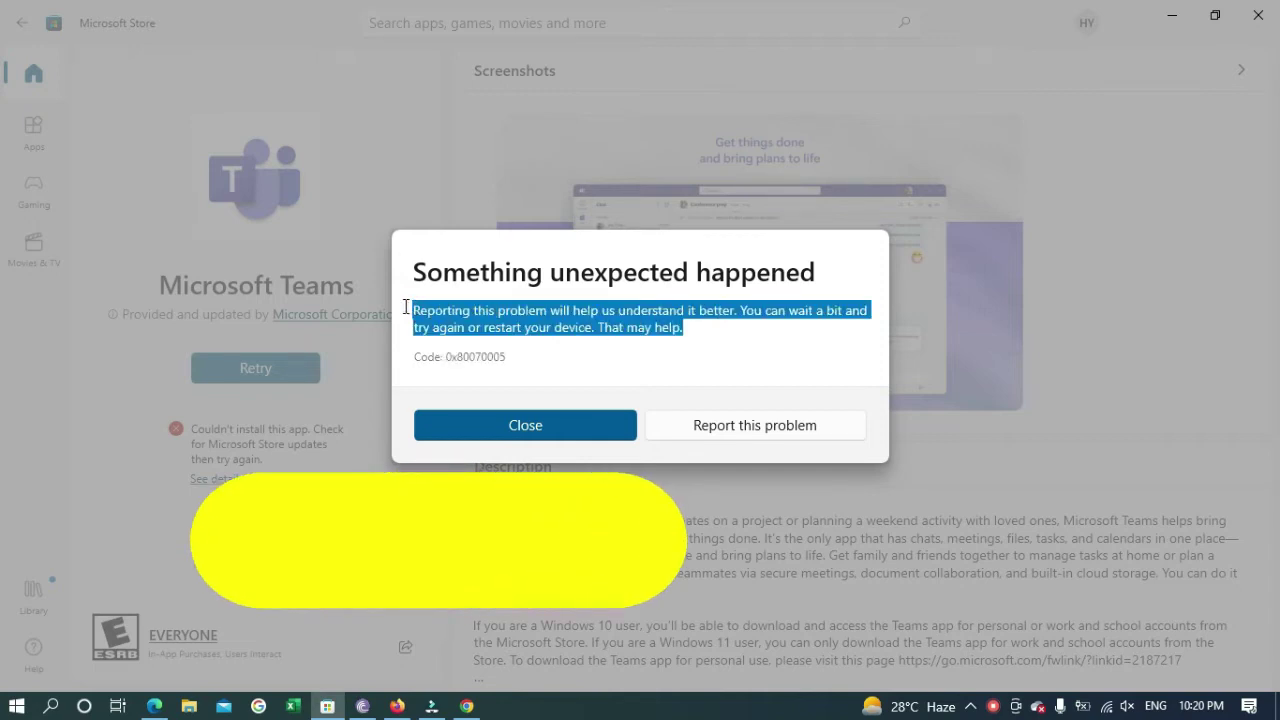
pyautogui.click(737, 425)
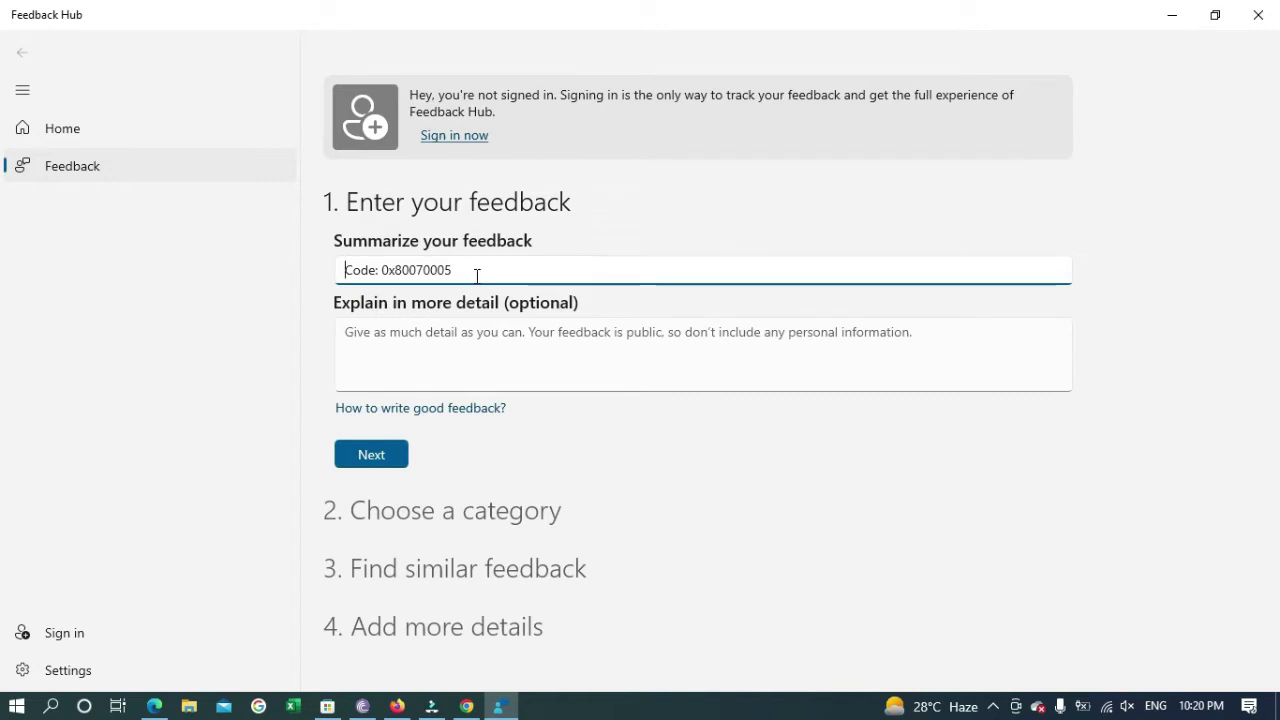
# Explain the feedback in more detail as "App not downloading from store" and continue to the category section
pyautogui.moveTo(474, 270); pyautogui.dragTo(343, 270)
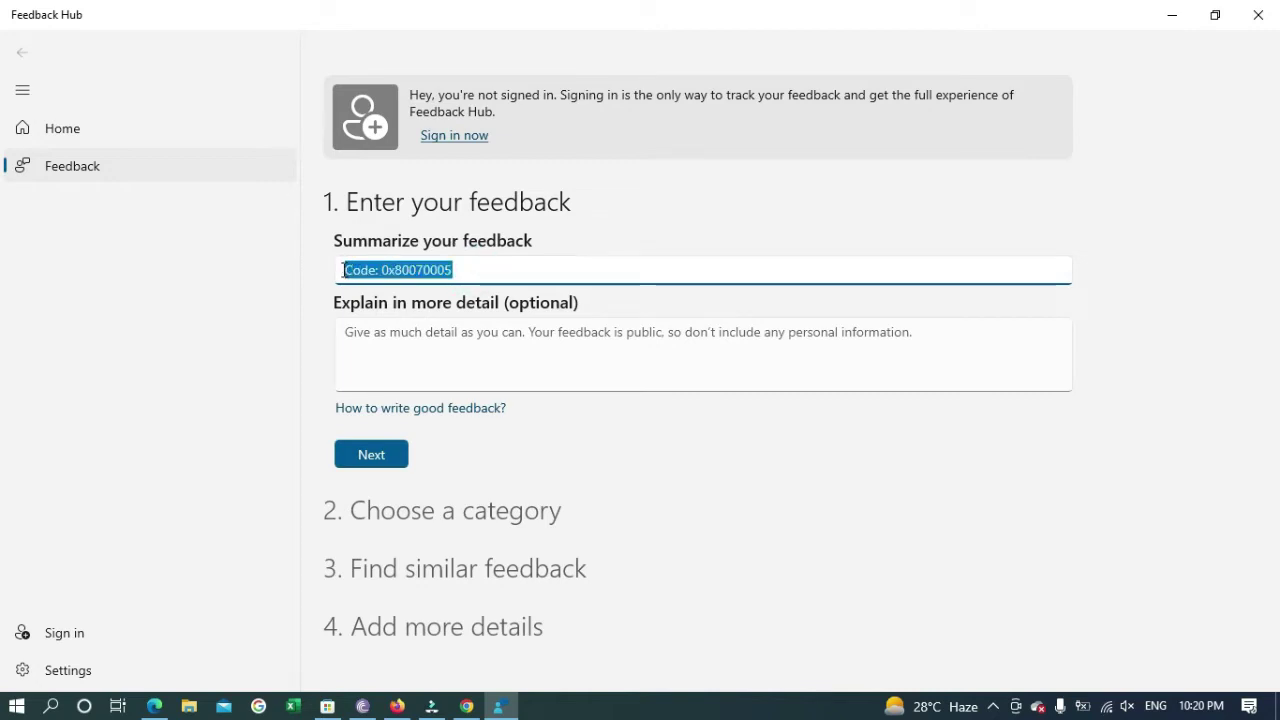
pyautogui.click(376, 374)
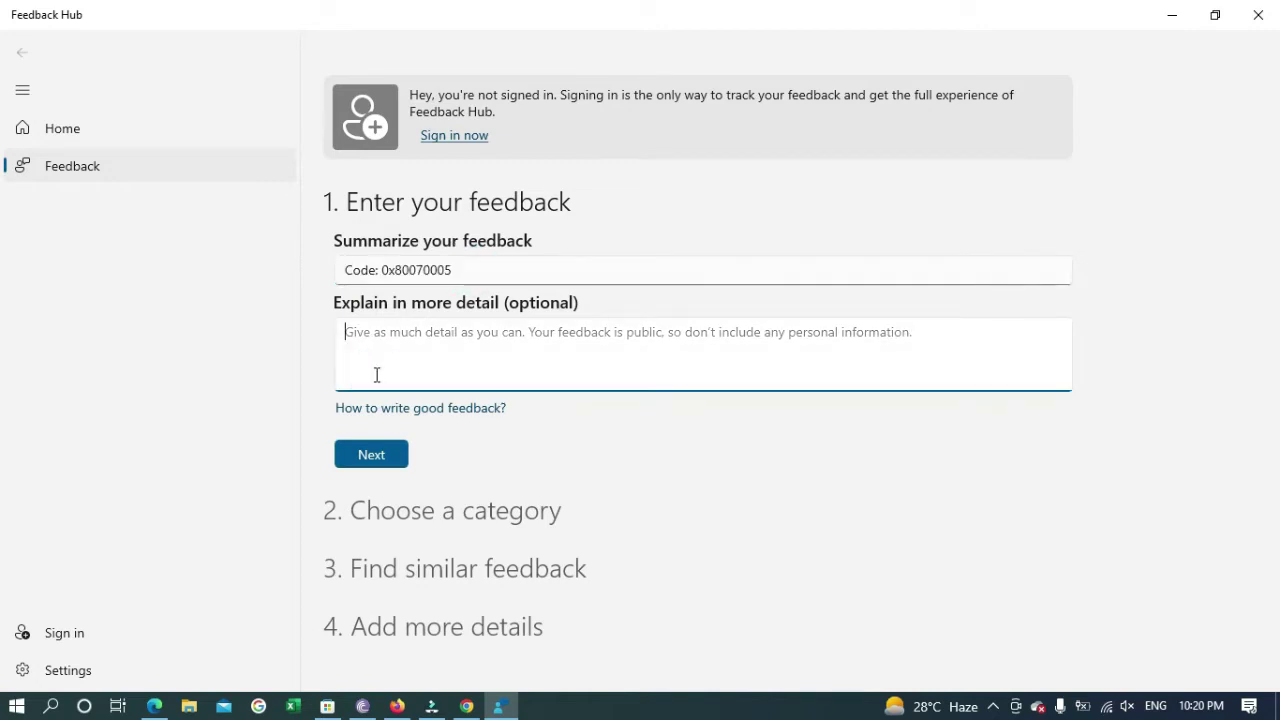
pyautogui.write('A')
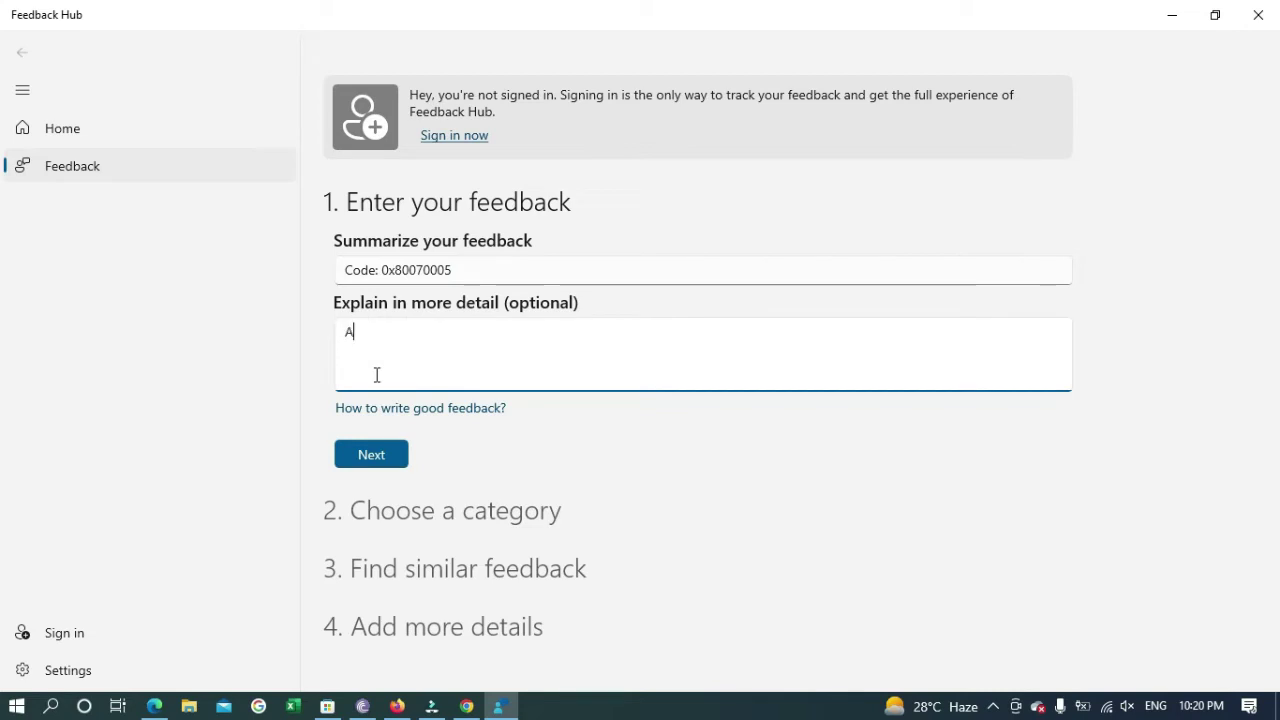
pyautogui.write('pp not downloa')
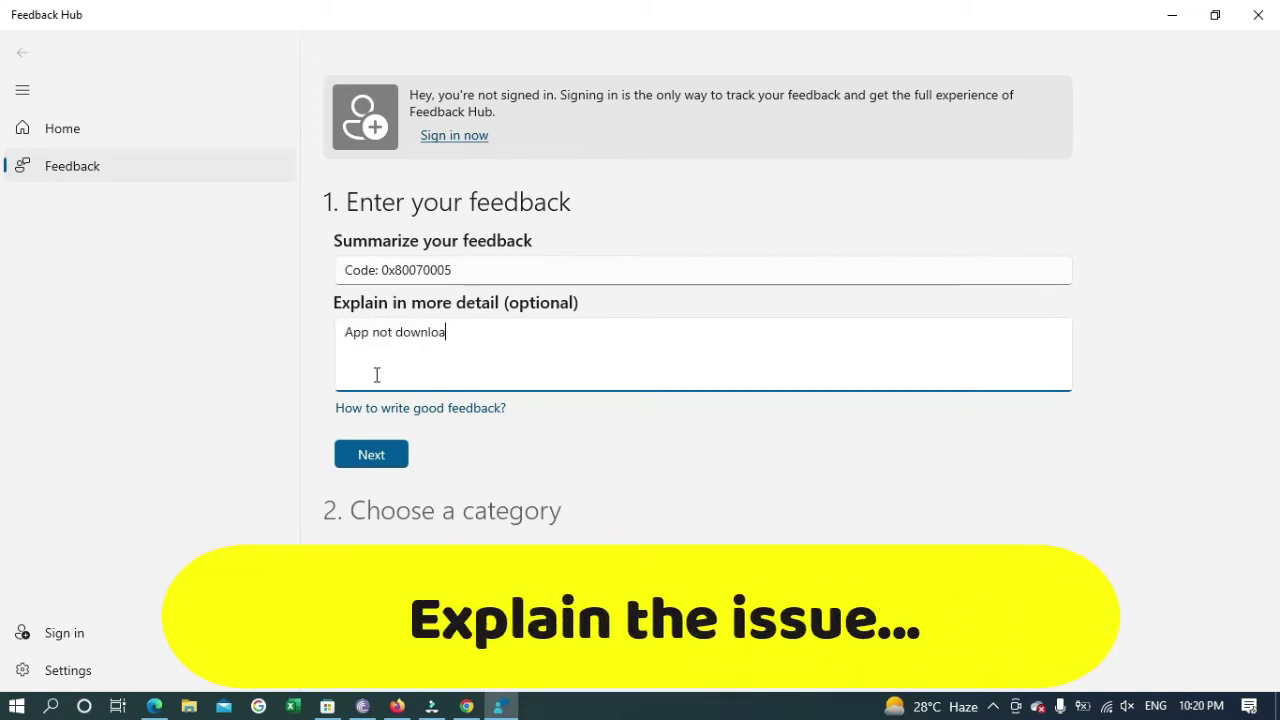
pyautogui.write('ding')
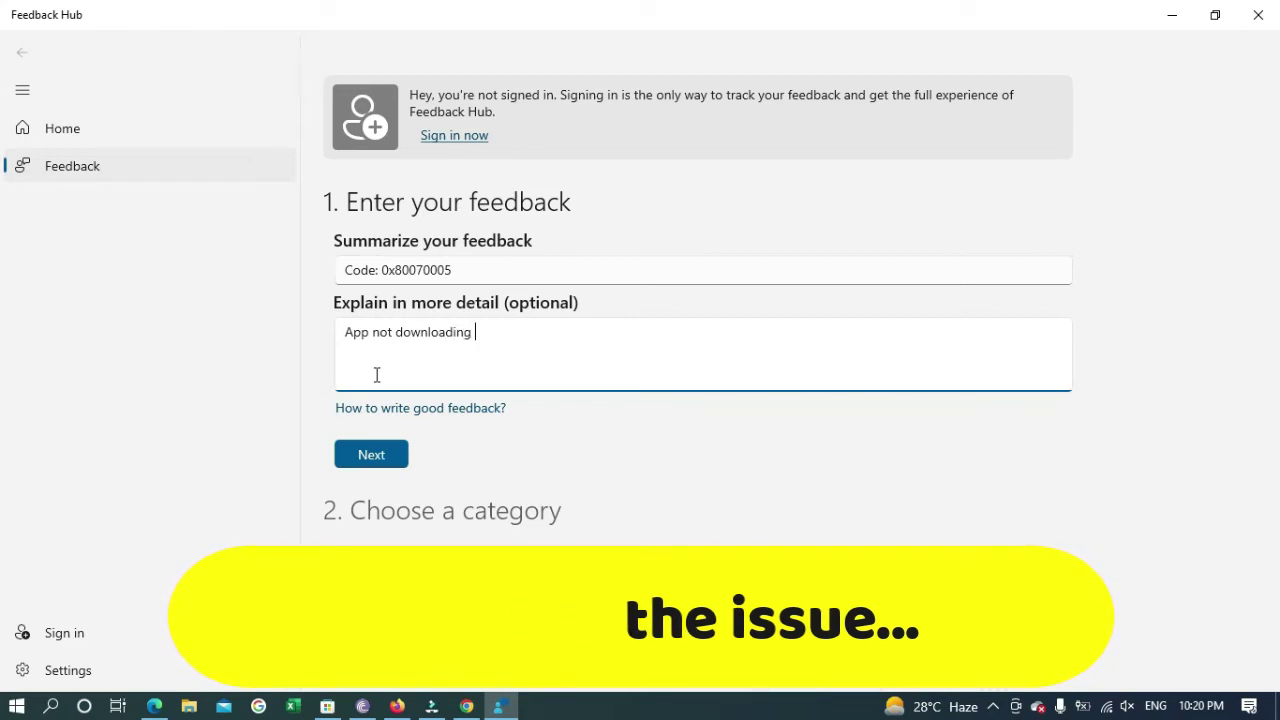
pyautogui.write(' from')
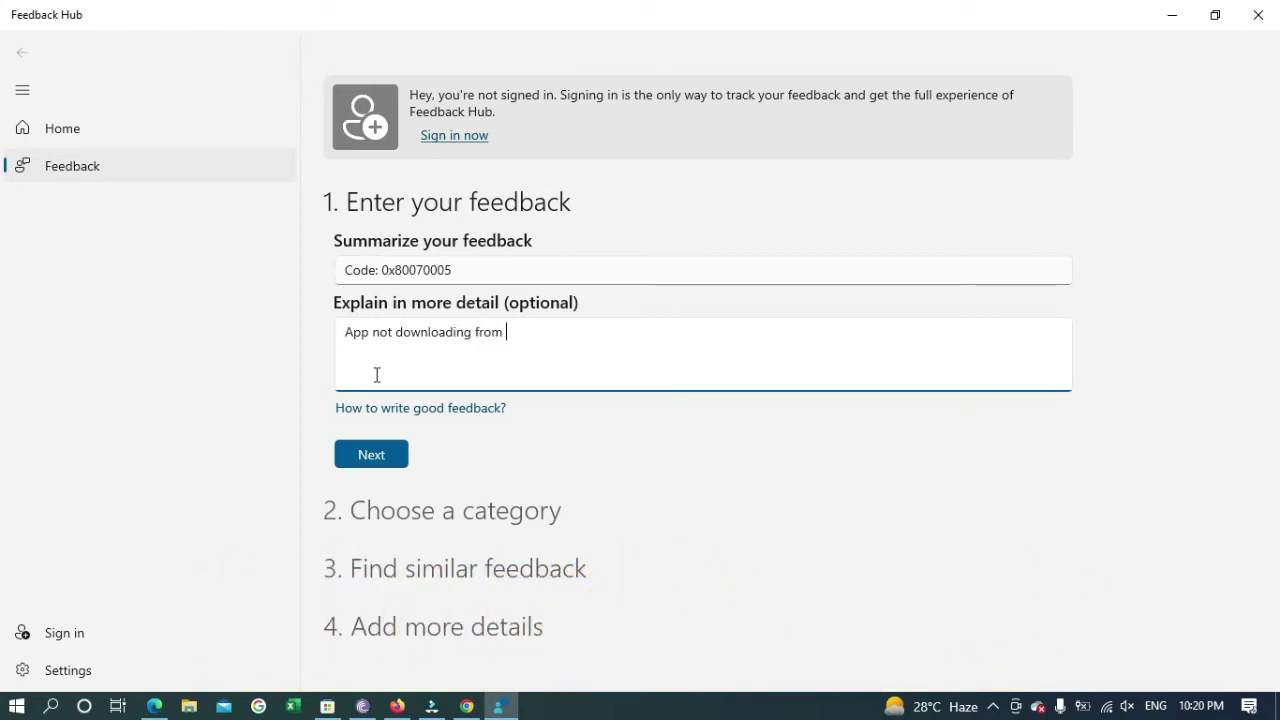
pyautogui.write(' store')
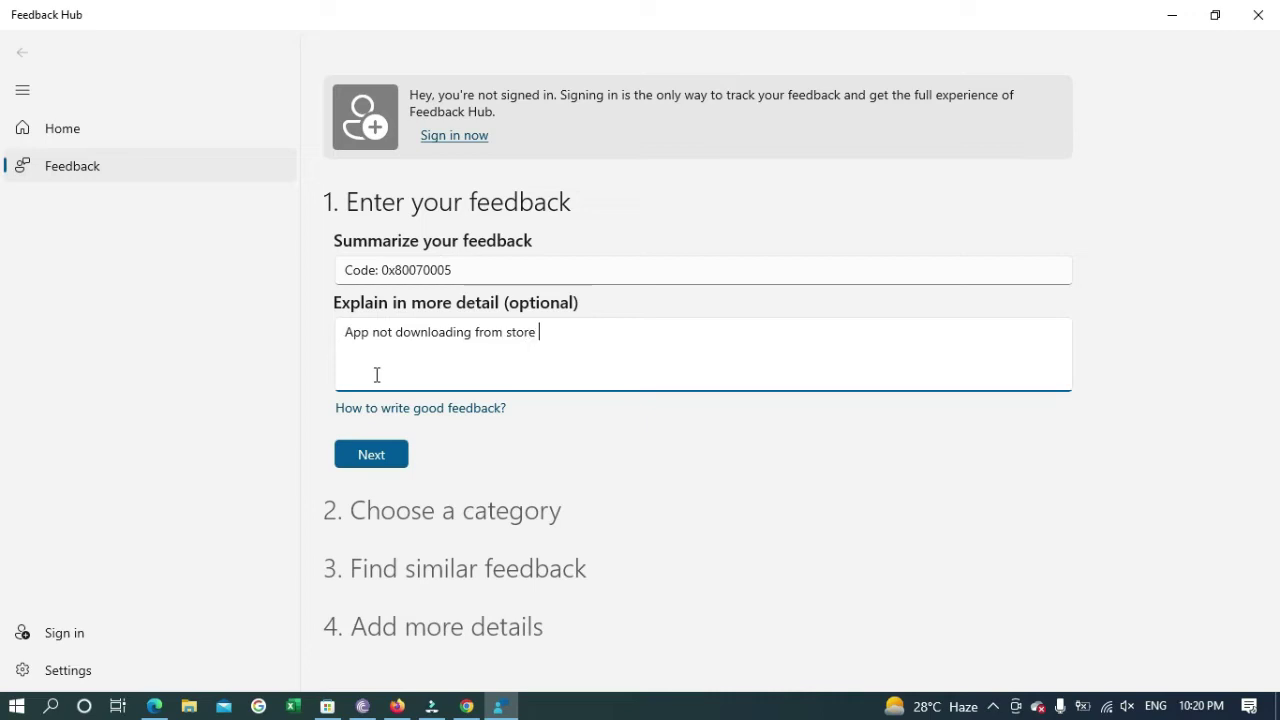
pyautogui.click(383, 465)
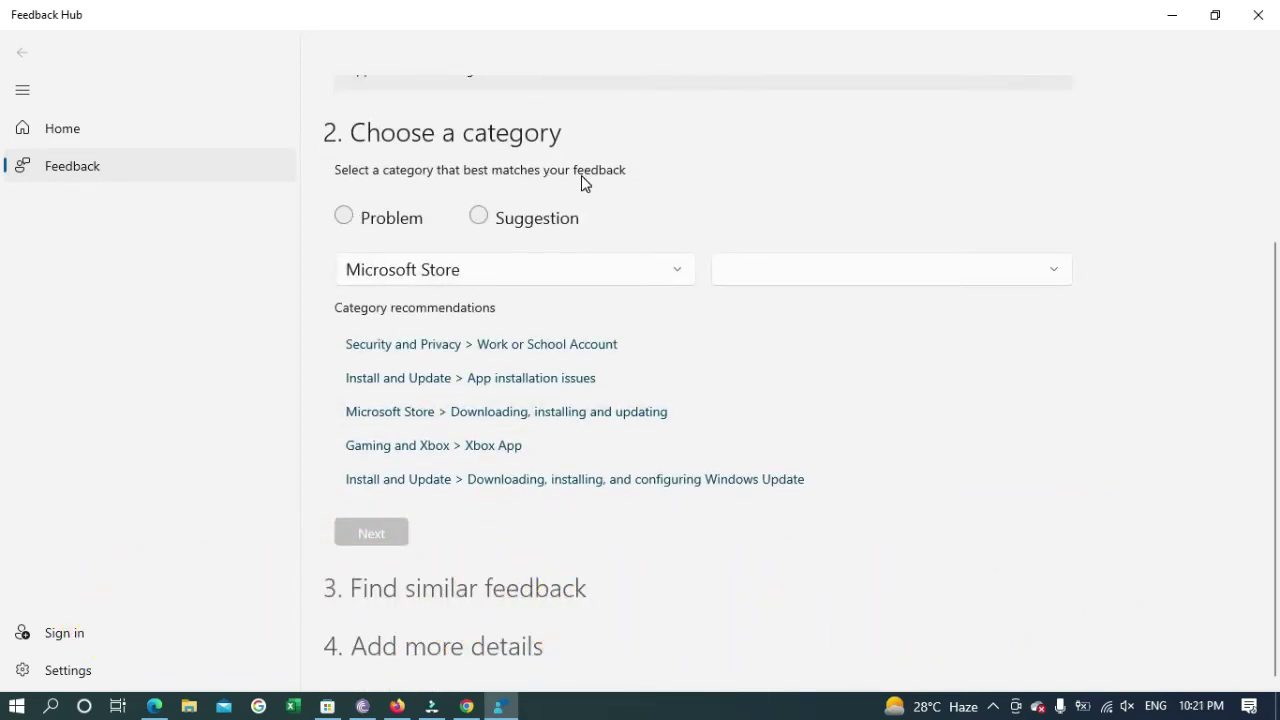
# Classify the feedback as a Problem under Install and Update > App installation issues and continue
pyautogui.click(344, 221)
pyautogui.click(481, 388)
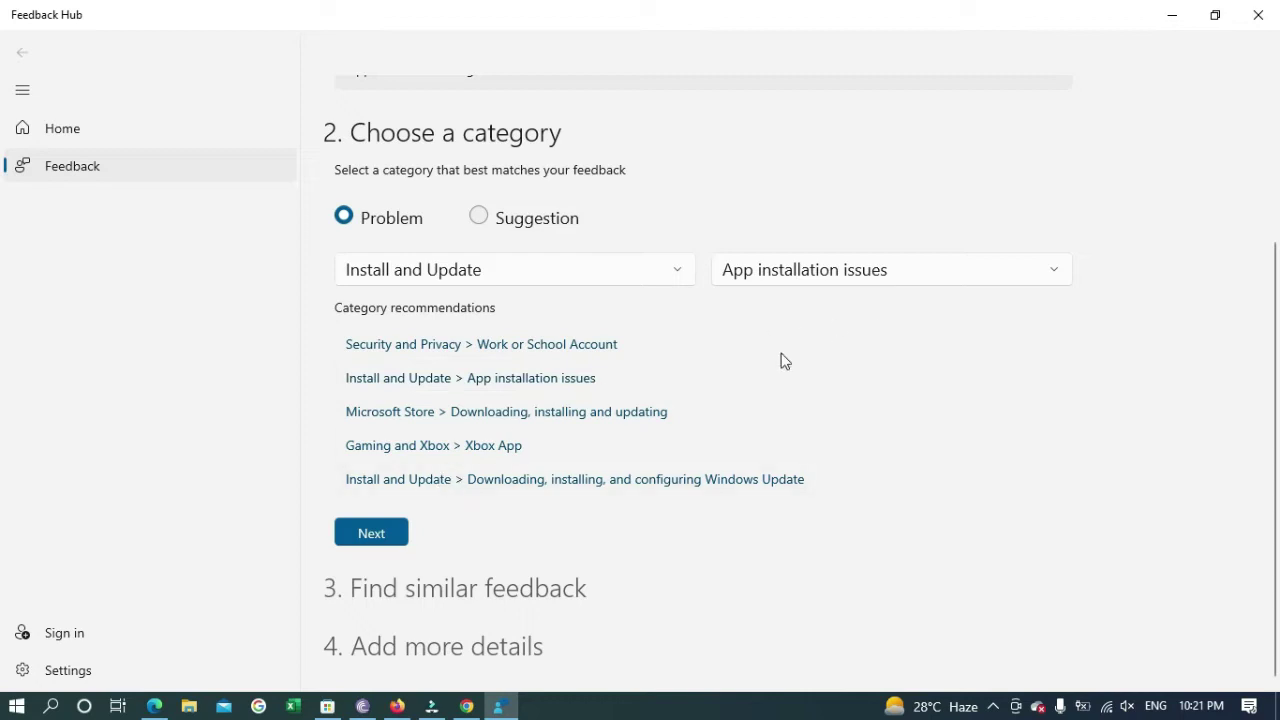
pyautogui.click(373, 537)
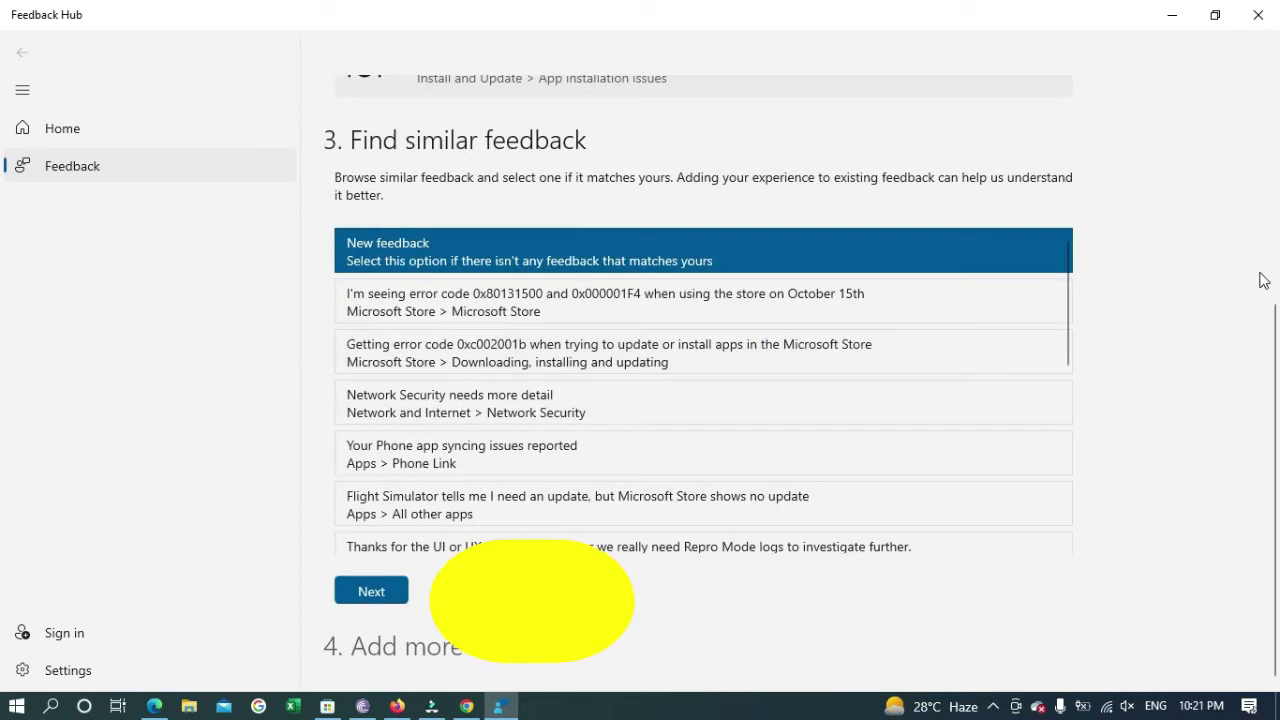
# Select the similar feedback "Upgrade from Windows Home to Pro failed with error:0x80070005" and continue to the additional details
pyautogui.scroll(-4, 1067, 324)
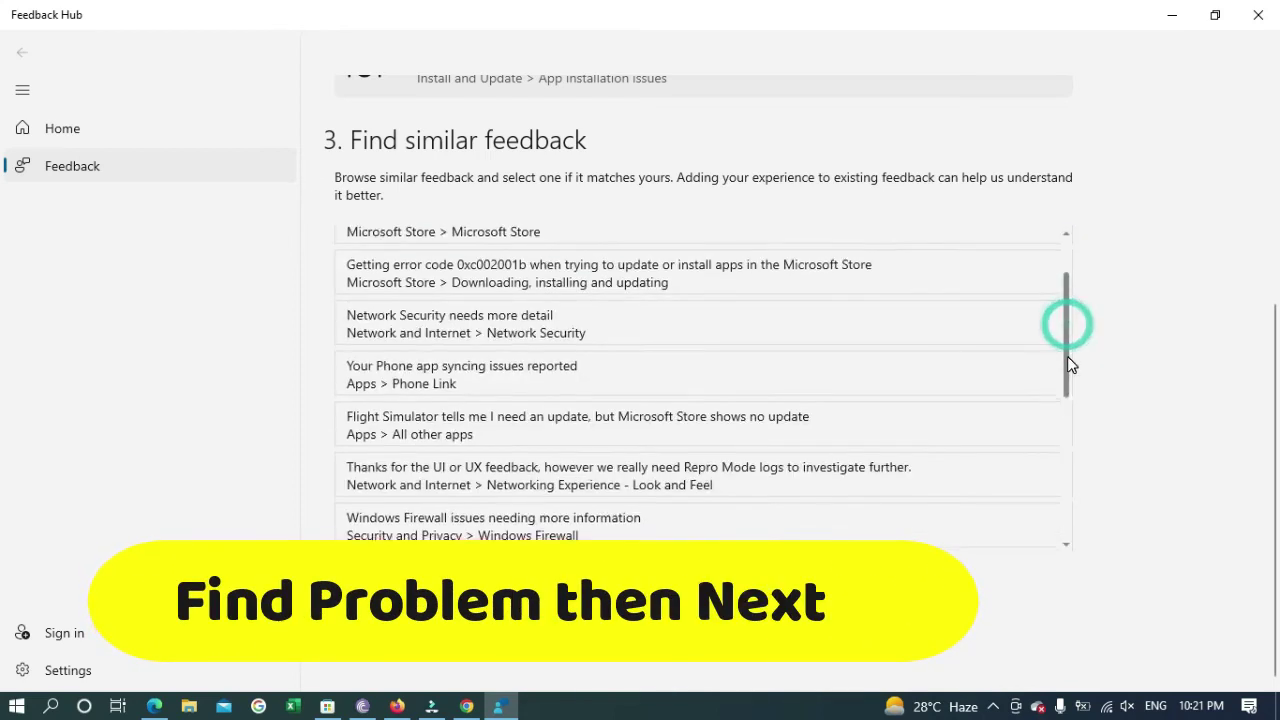
pyautogui.moveTo(1069, 410); pyautogui.dragTo(1071, 516)
pyautogui.scroll(5, 1071, 516)
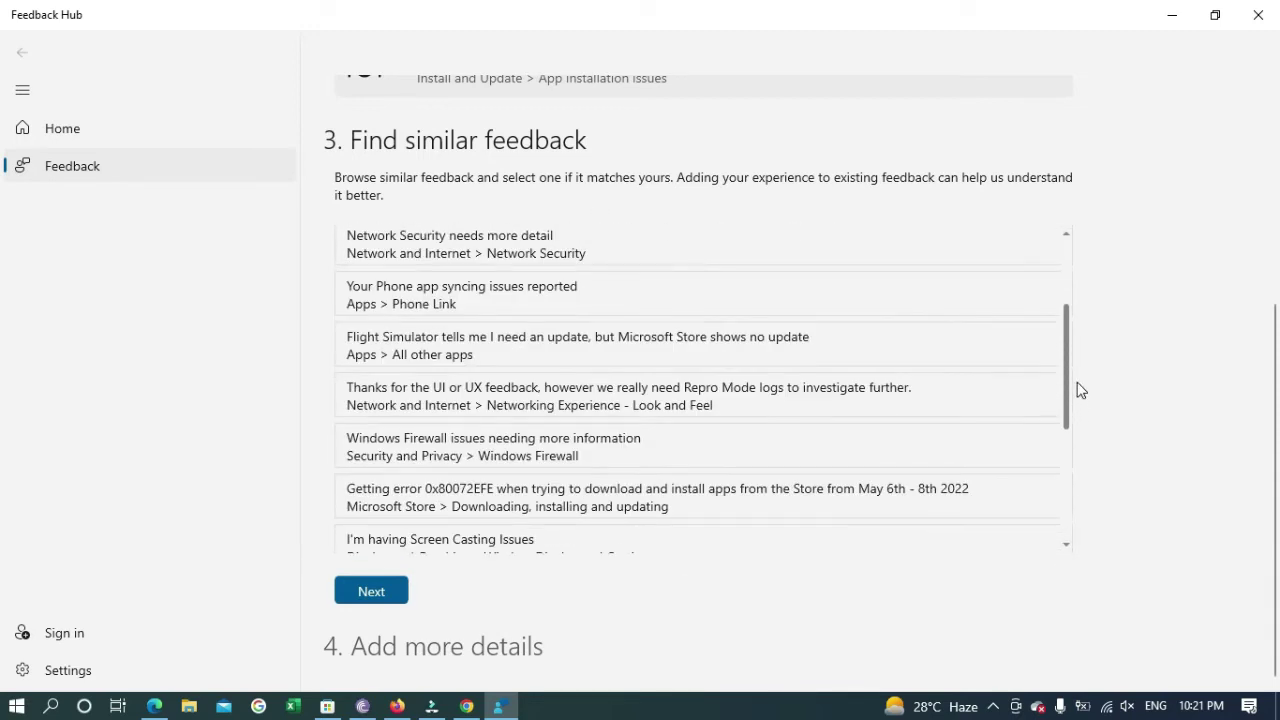
pyautogui.scroll(4, 1077, 386)
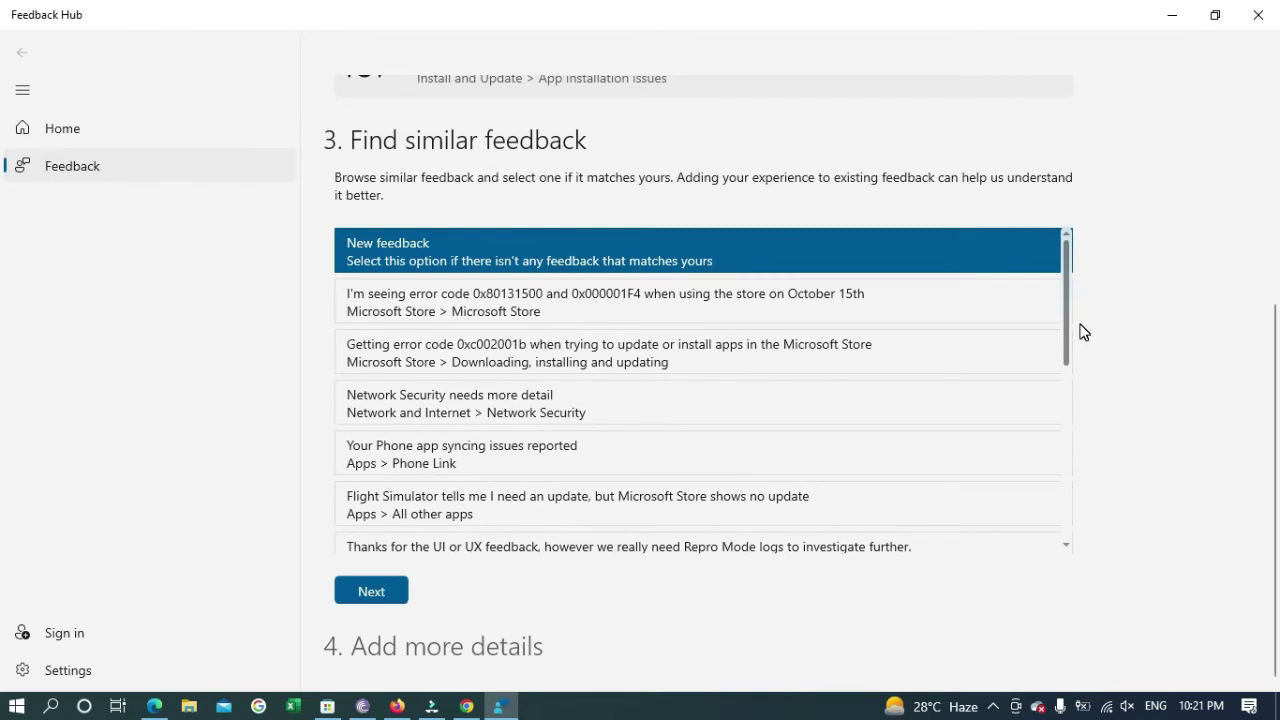
pyautogui.scroll(-5, 1070, 465)
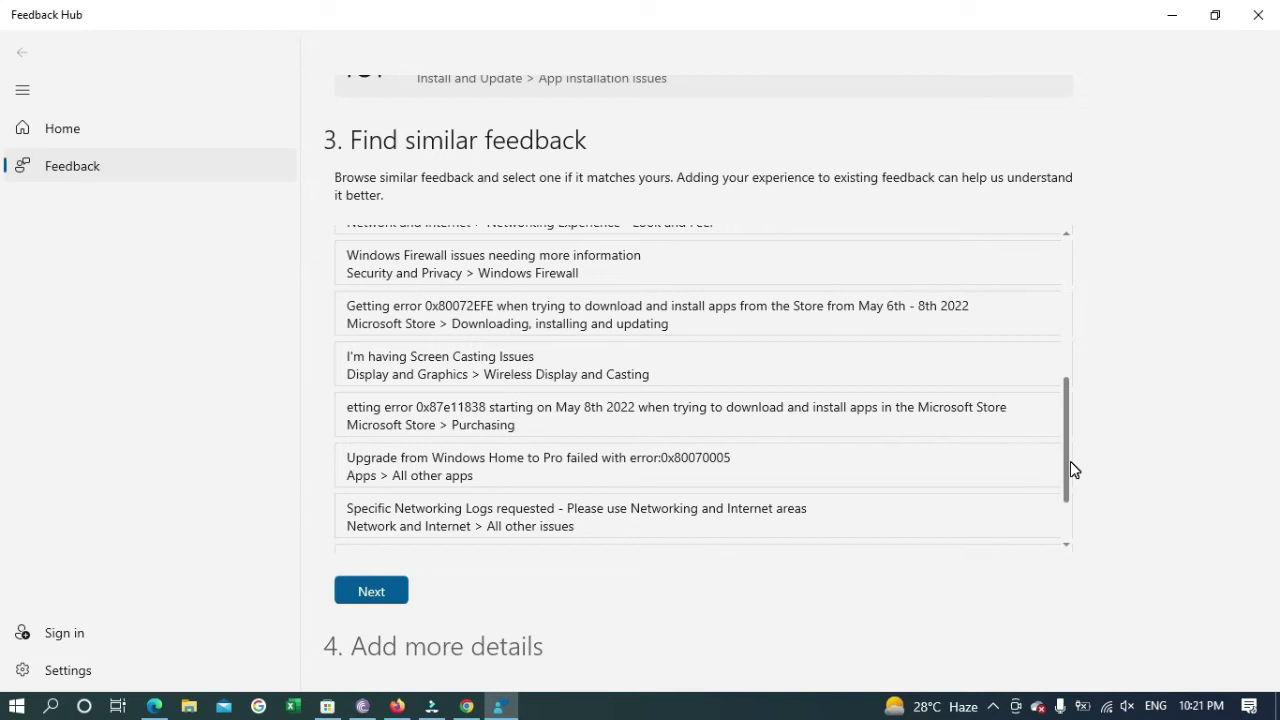
pyautogui.scroll(1, 1070, 461)
pyautogui.scroll(1, 1070, 460)
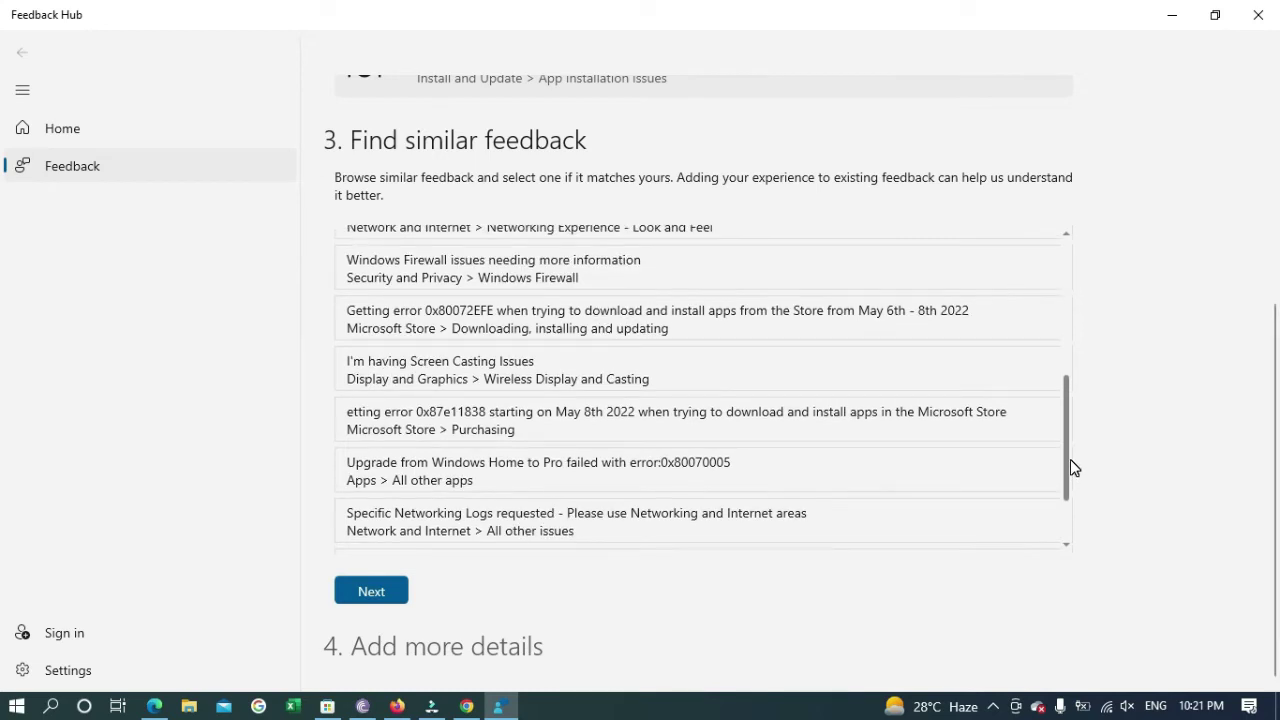
pyautogui.scroll(1, 1070, 455)
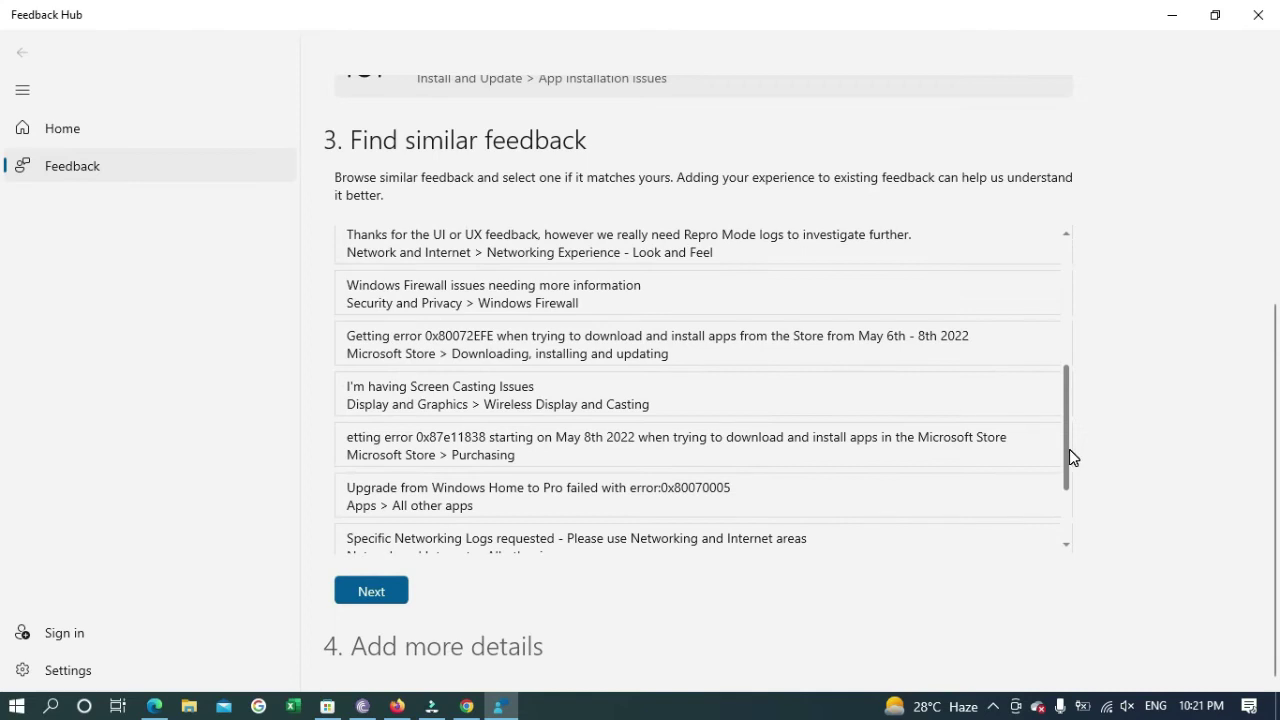
pyautogui.moveTo(1070, 450); pyautogui.dragTo(1071, 468)
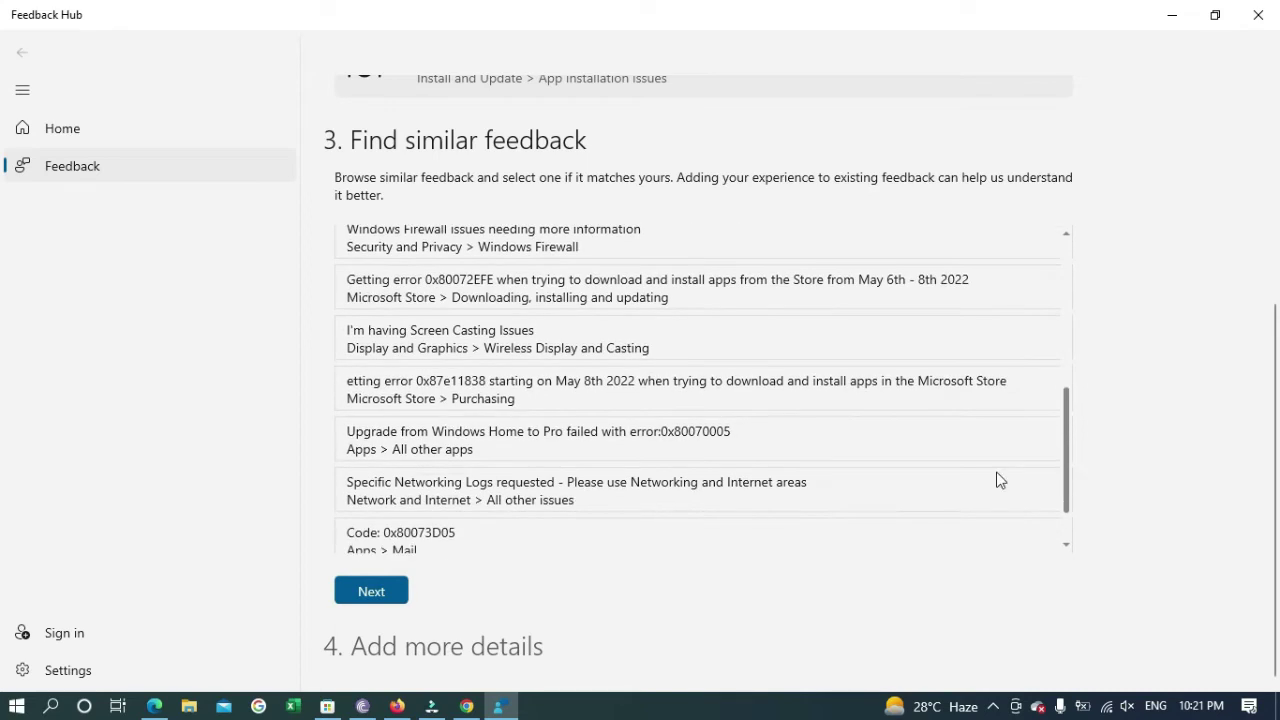
pyautogui.click(506, 435)
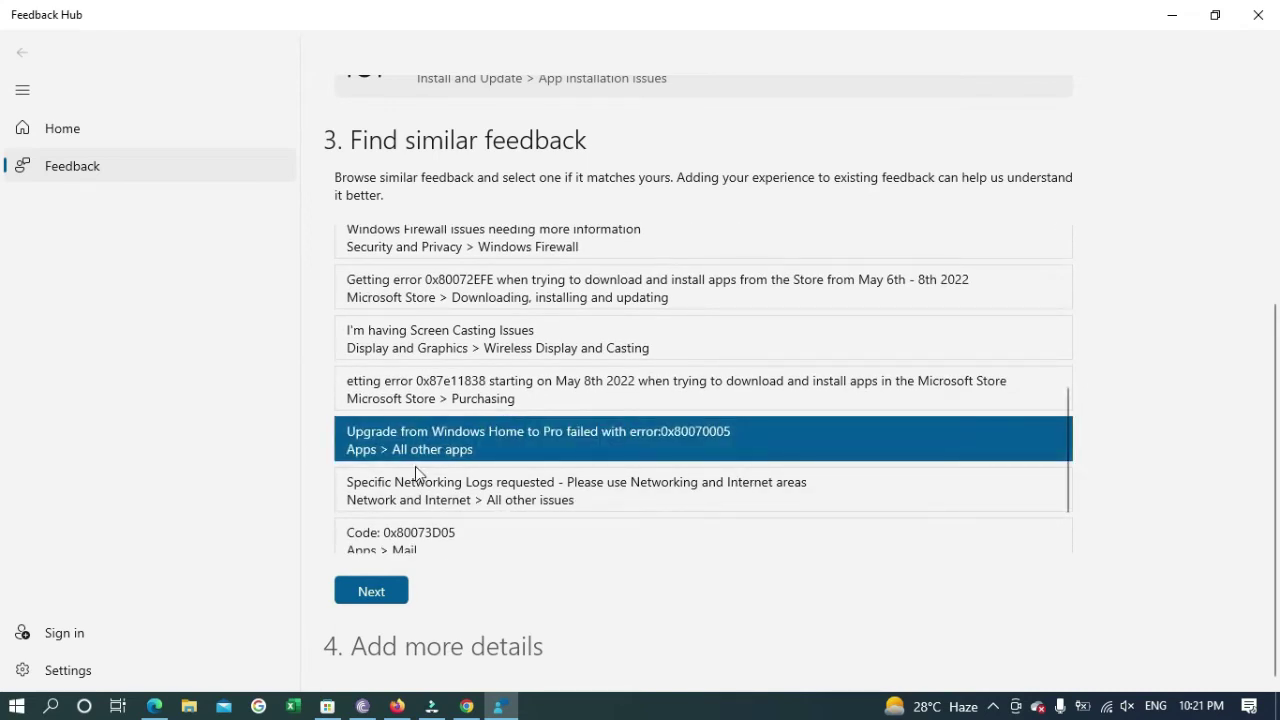
pyautogui.click(370, 592)
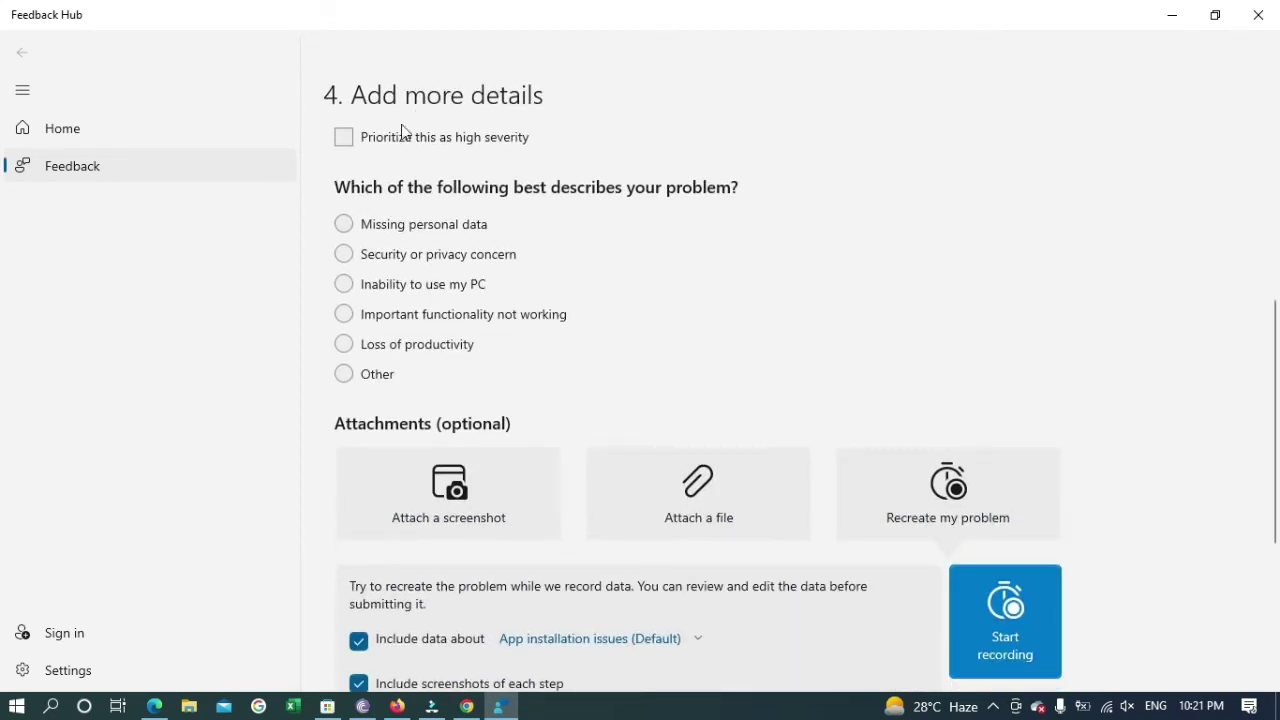
# Prioritize the feedback as high severity and choose Other as the problem description
pyautogui.click(346, 140)
pyautogui.click(349, 373)
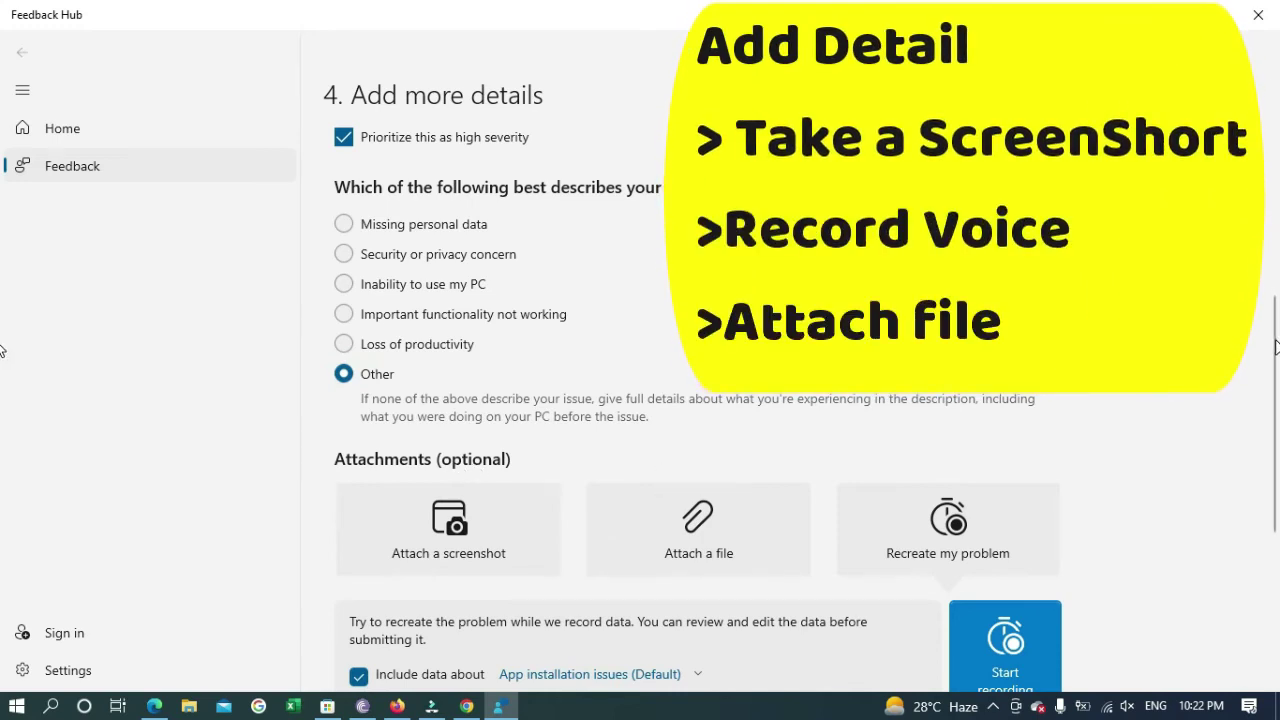
pyautogui.scroll(-3, 1262, 343)
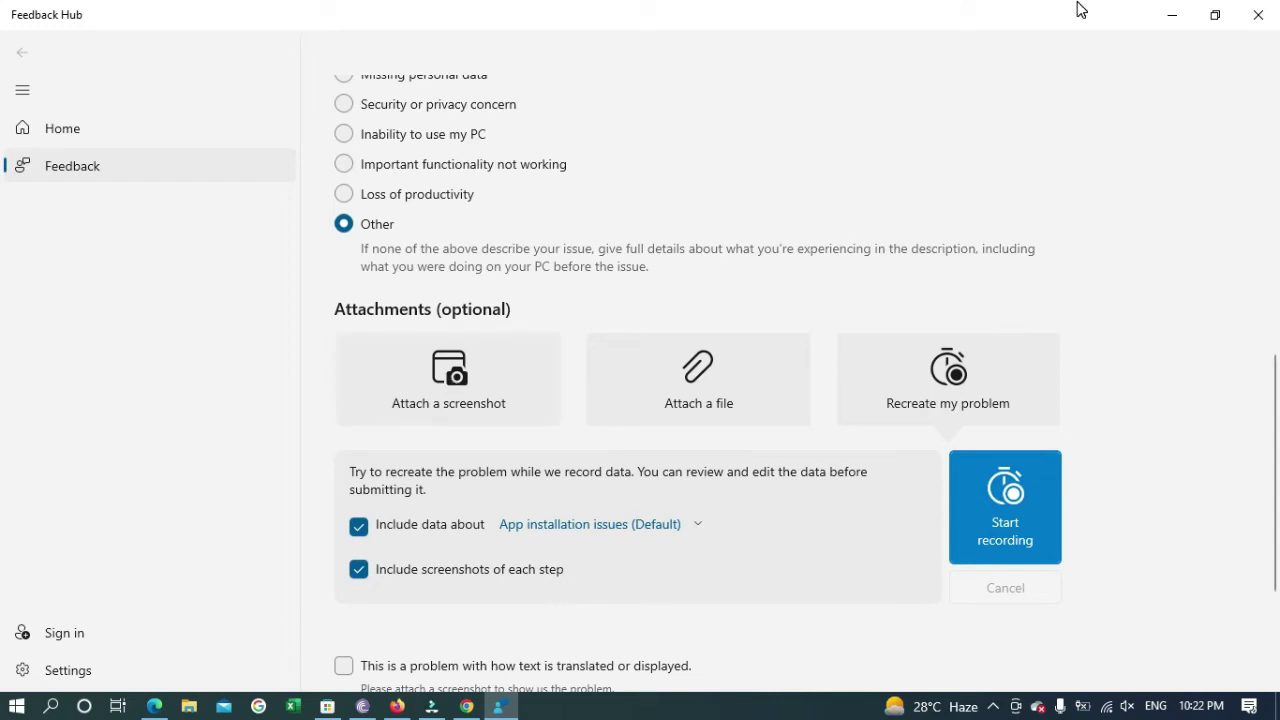
# Minimize Feedback Hub and capture a rectangular screenshot of the Microsoft Teams store page showing the installation error
pyautogui.click(1173, 15)
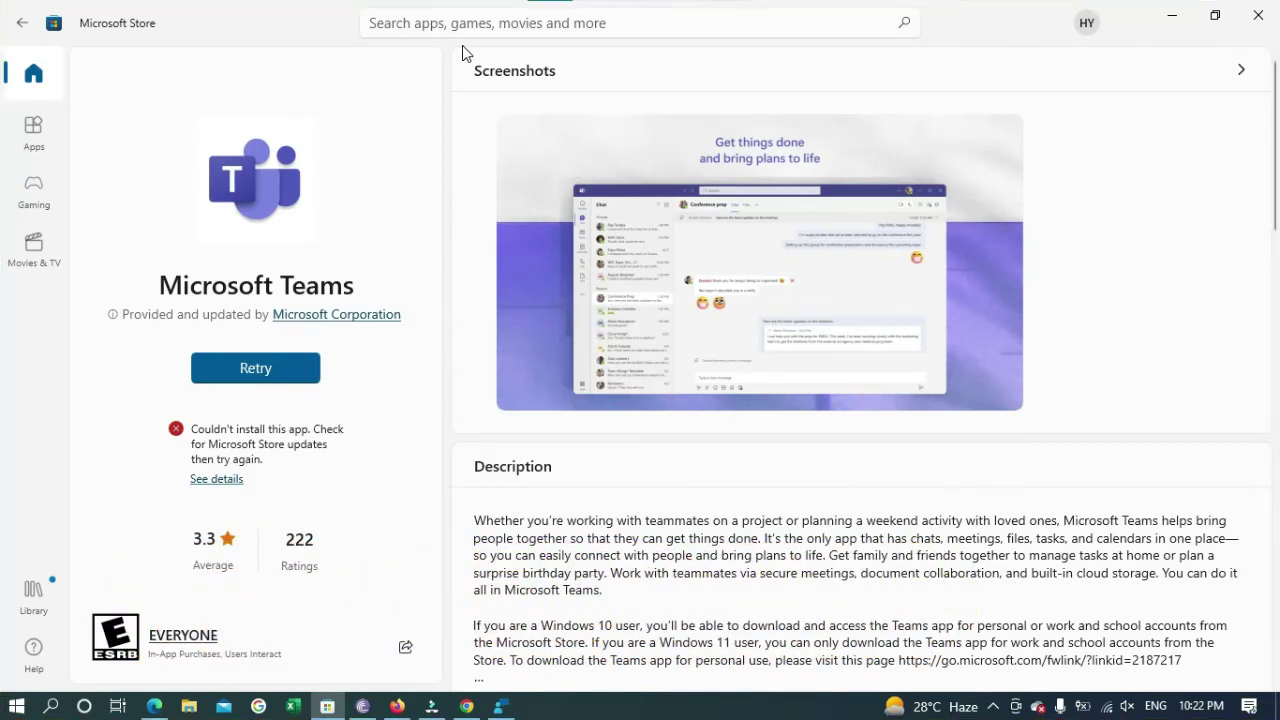
pyautogui.press('super+shift+s')
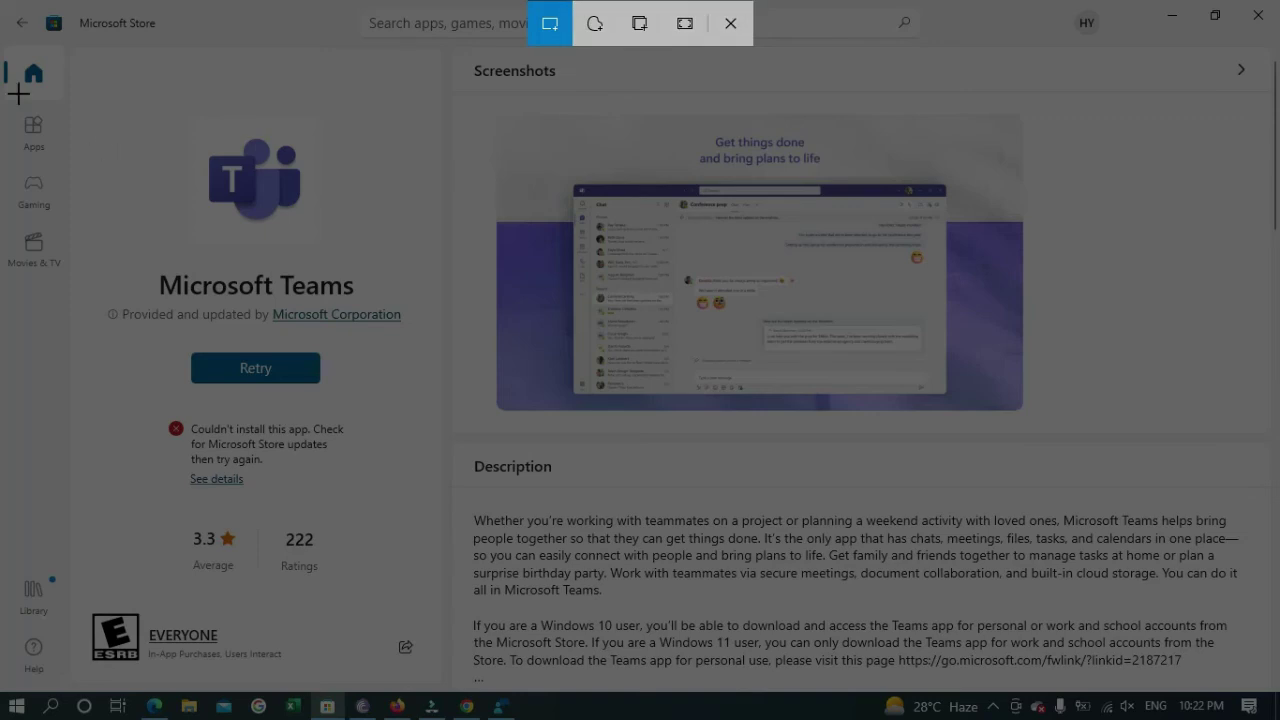
pyautogui.moveTo(15, 15)
pyautogui.mouseDown()
pyautogui.moveTo(120, 188)
pyautogui.moveTo(634, 496)
pyautogui.moveTo(758, 590)
pyautogui.moveTo(855, 632)
pyautogui.moveTo(856, 686)
pyautogui.moveTo(1192, 676)
pyautogui.moveTo(1278, 688)
pyautogui.mouseUp()
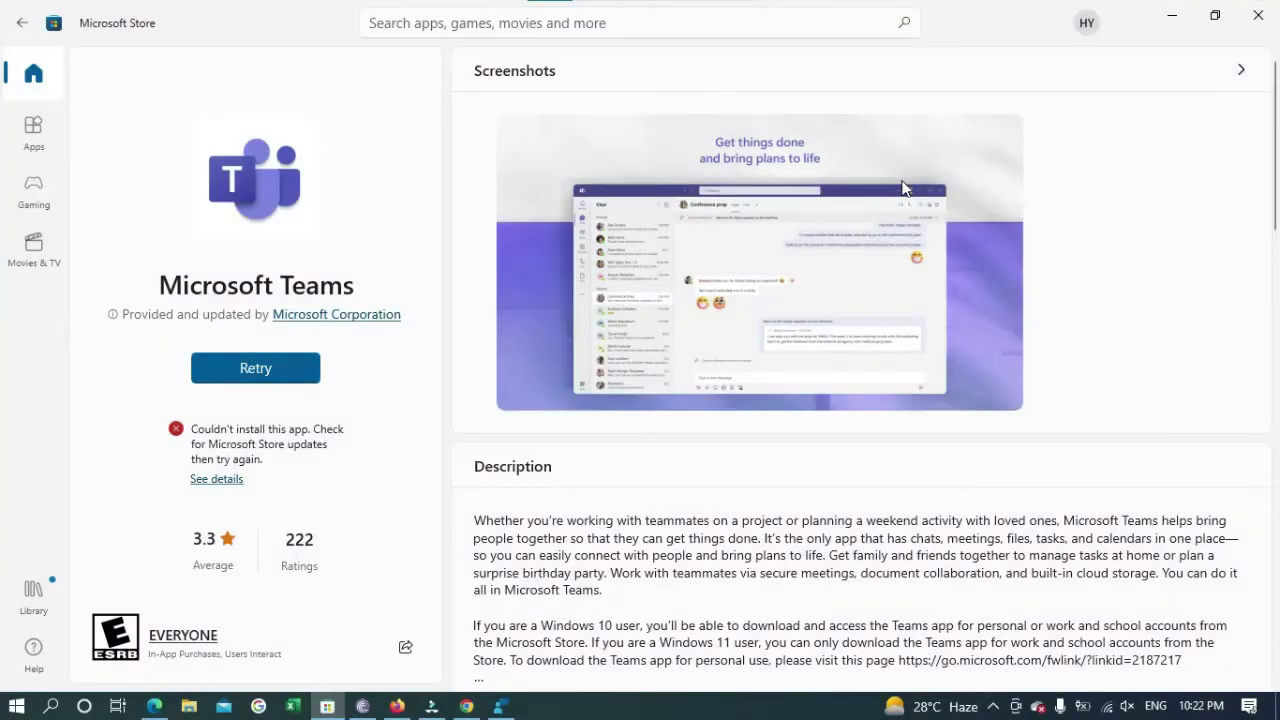
# Open the Untitled image from the desktop in Paint and paste the captured screenshot into it
pyautogui.click(1172, 16)
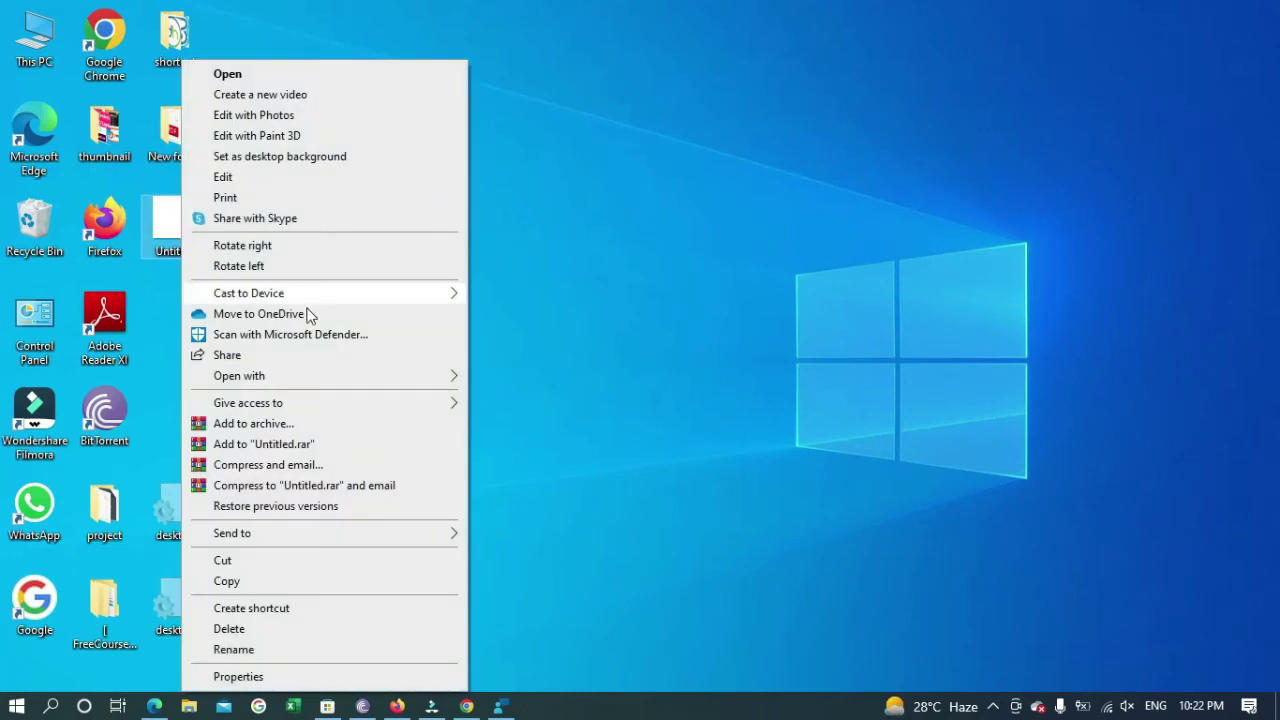
pyautogui.moveTo(464, 380)
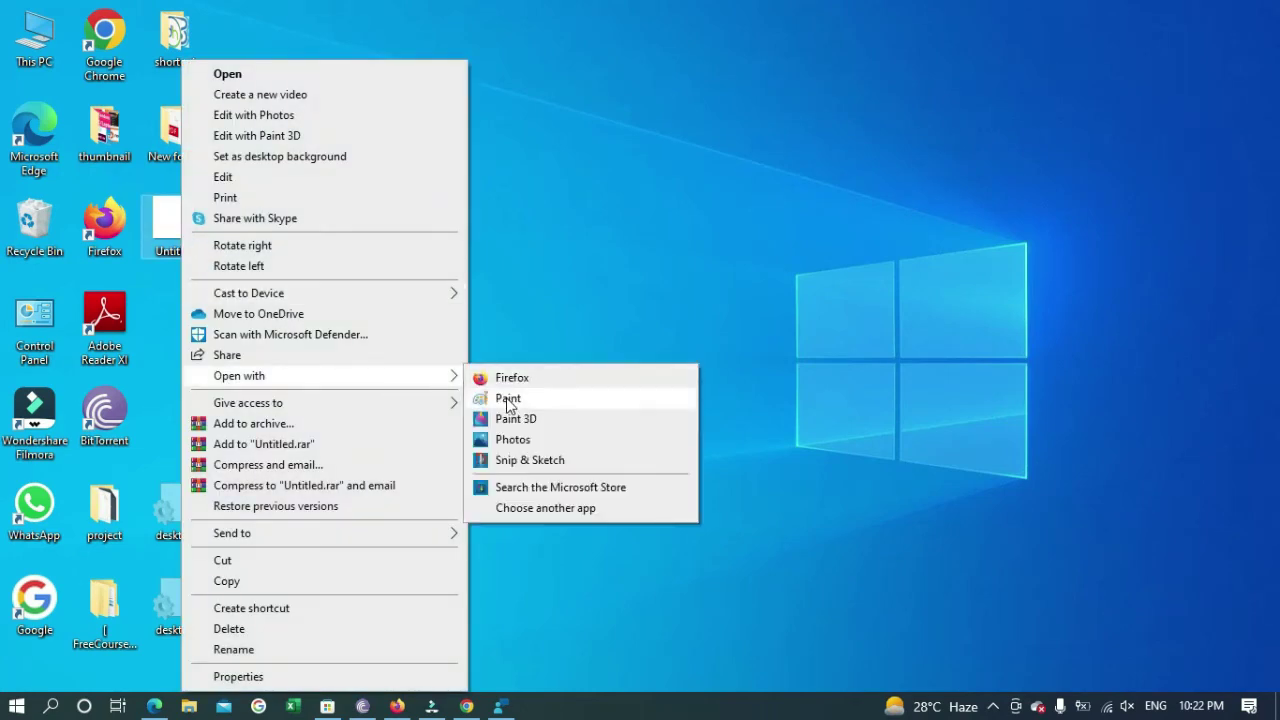
pyautogui.click(506, 399)
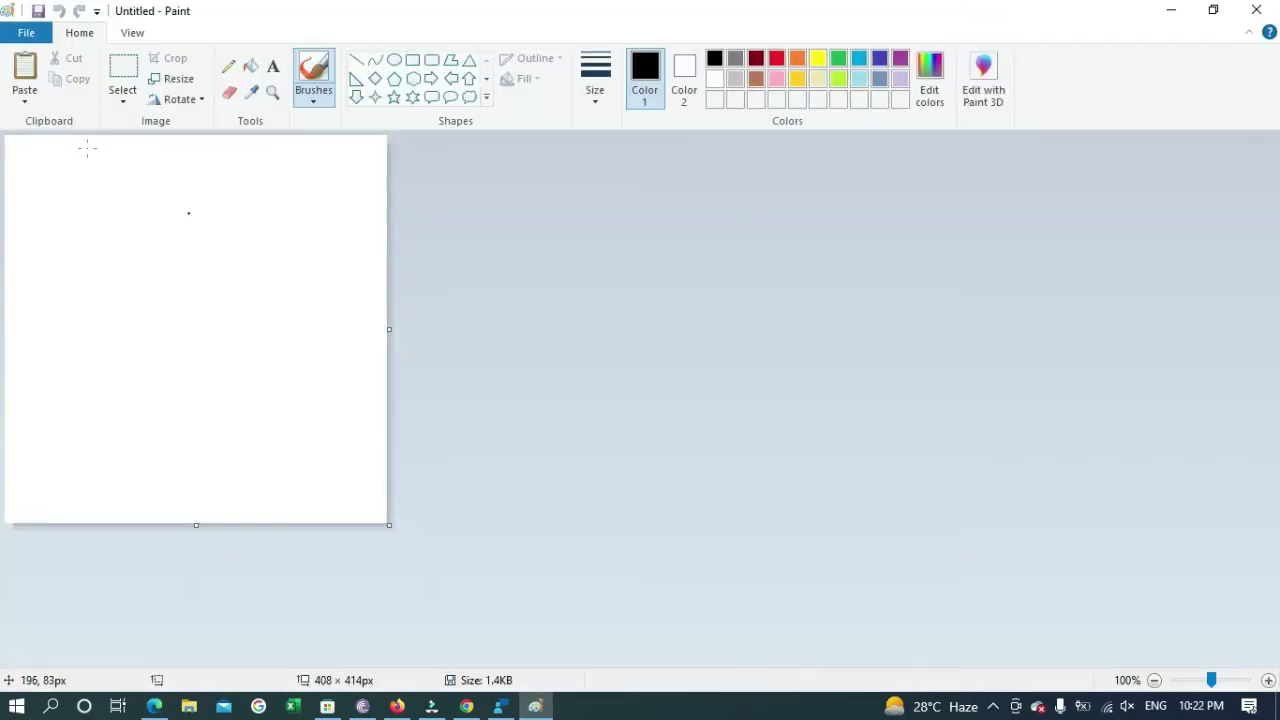
pyautogui.click(24, 101)
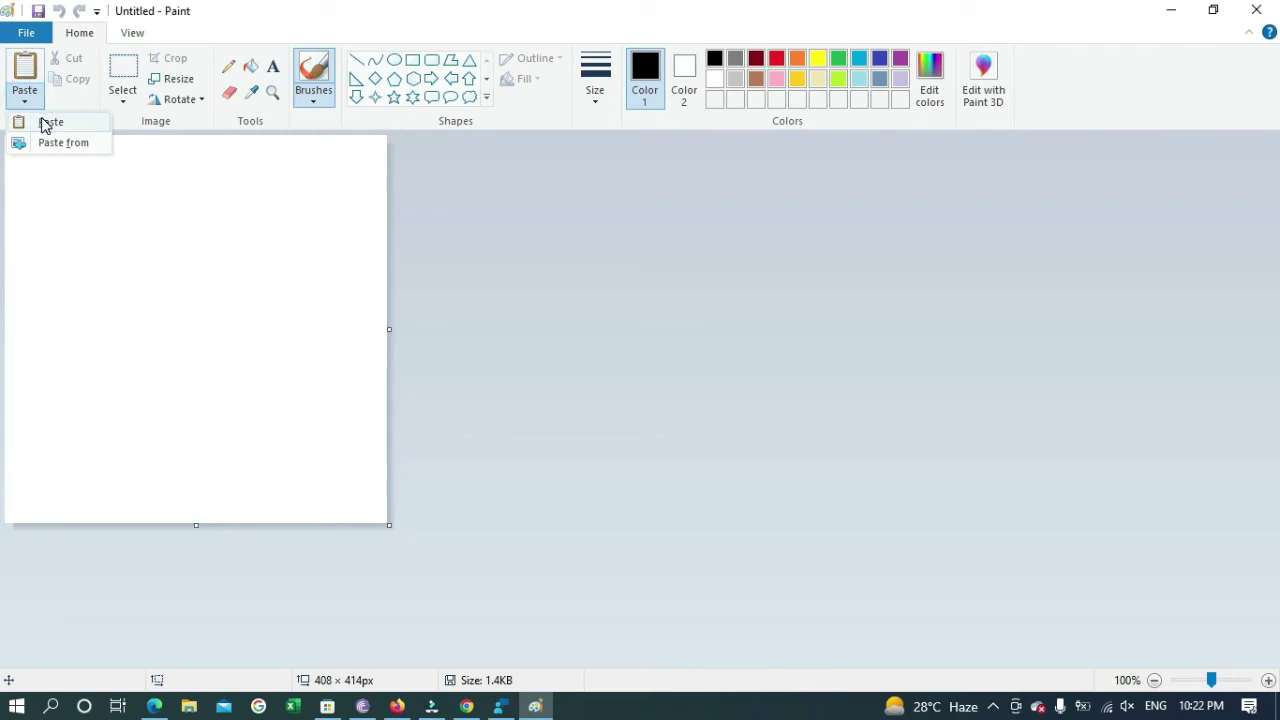
pyautogui.click(43, 122)
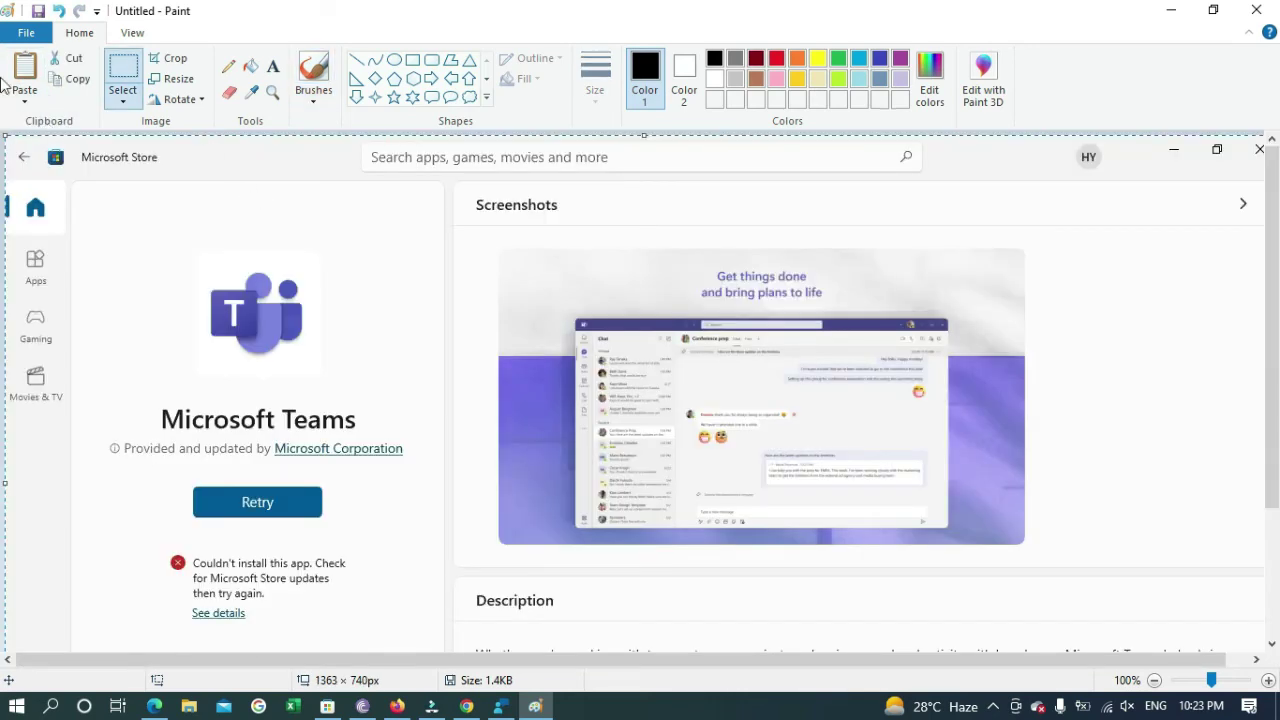
# Save the Untitled image with the pasted screenshot and close Paint
pyautogui.click(26, 34)
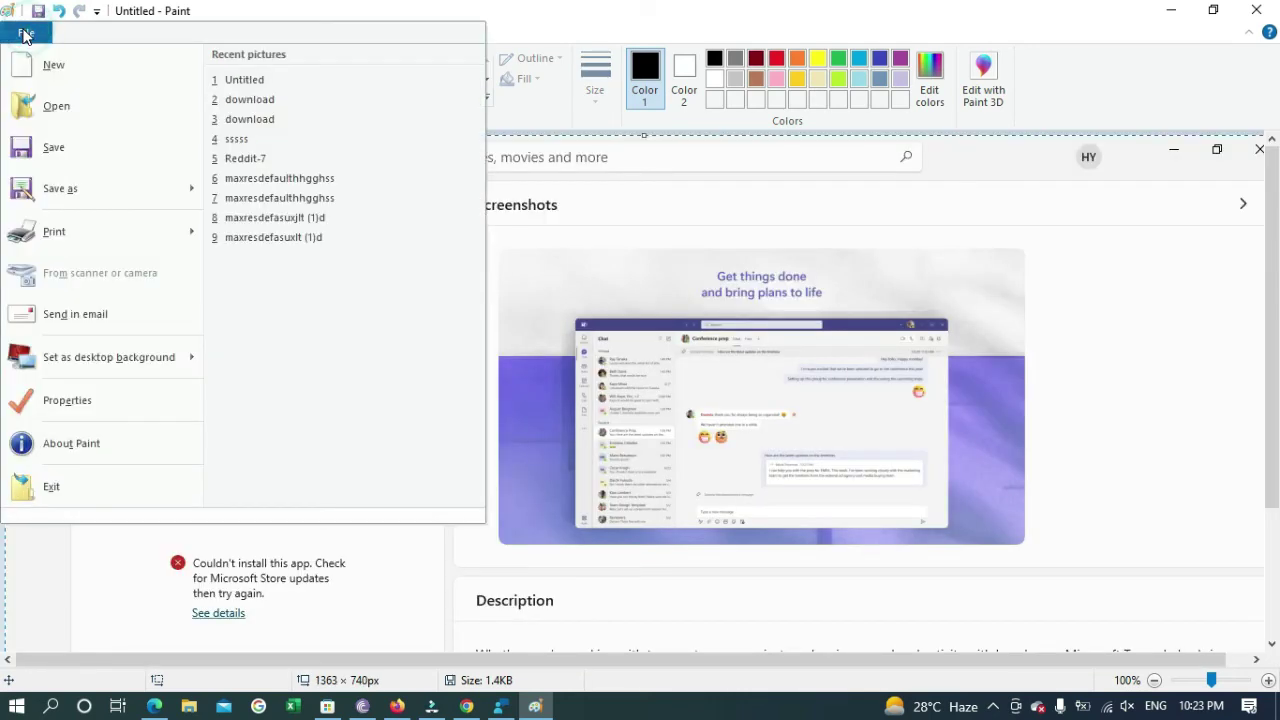
pyautogui.click(64, 144)
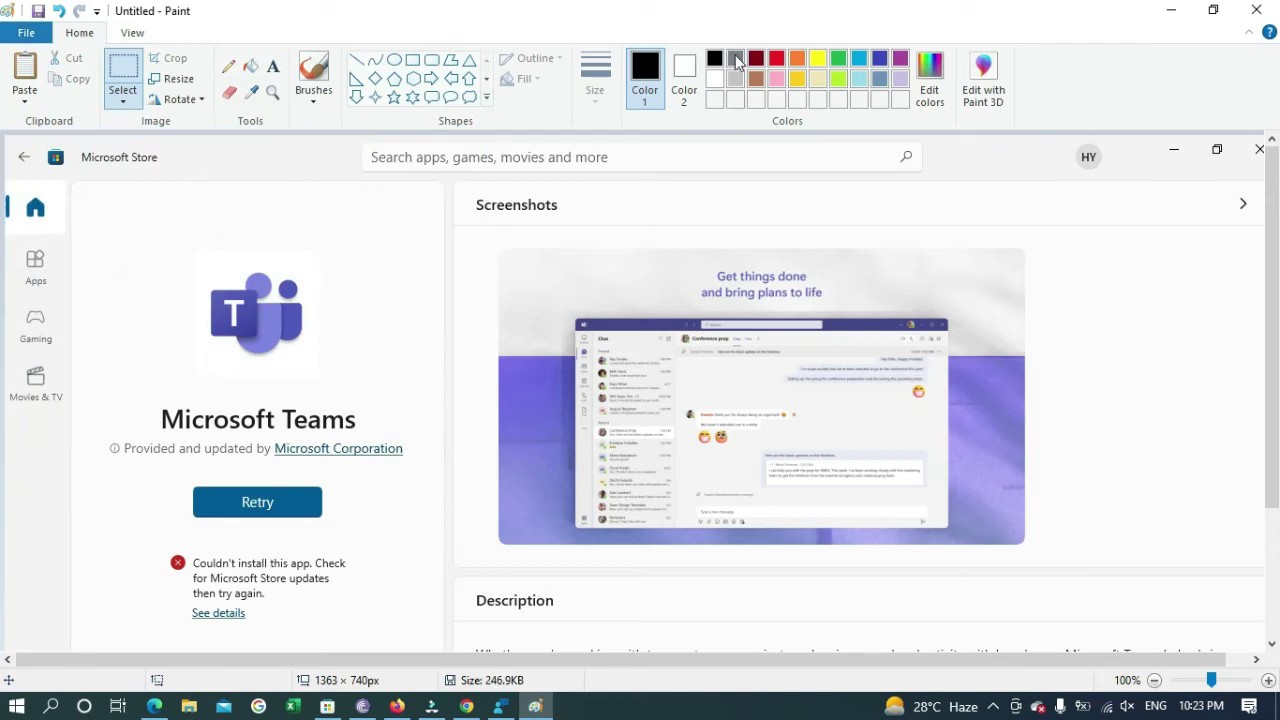
pyautogui.click(1256, 10)
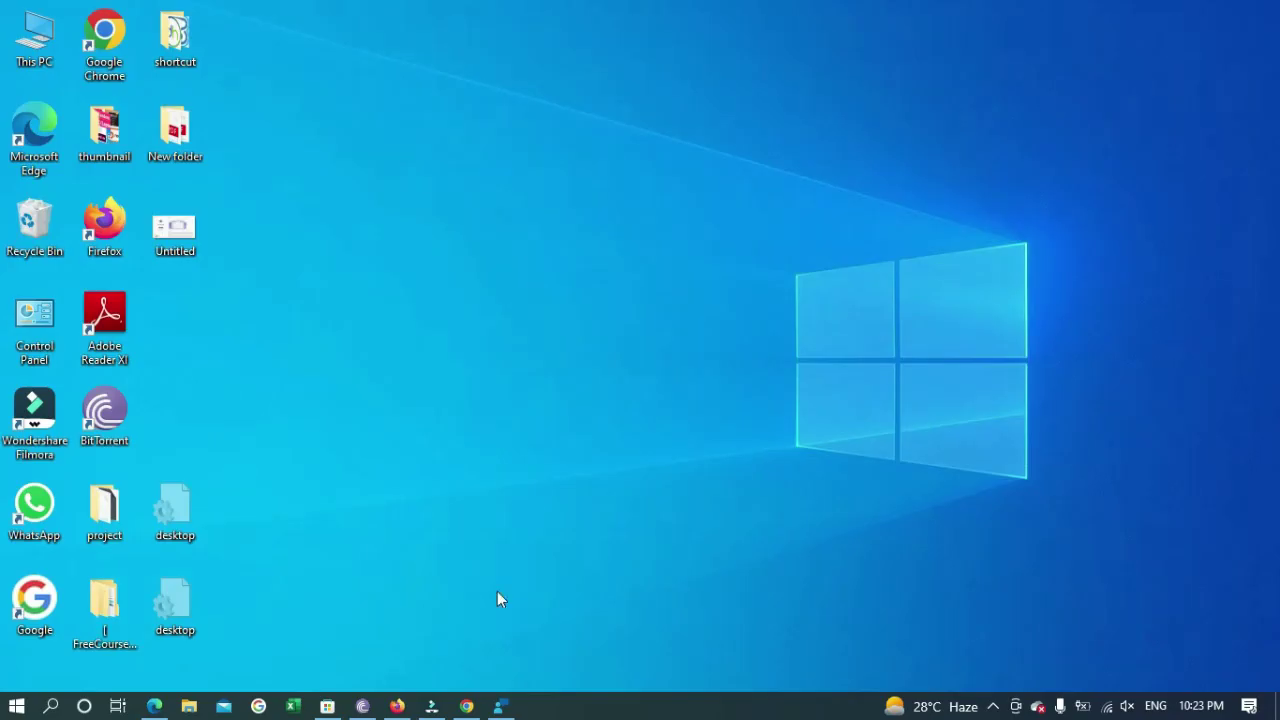
# Return to Feedback Hub and attach the Untitled image from the desktop as the feedback's screenshot
pyautogui.click(501, 705)
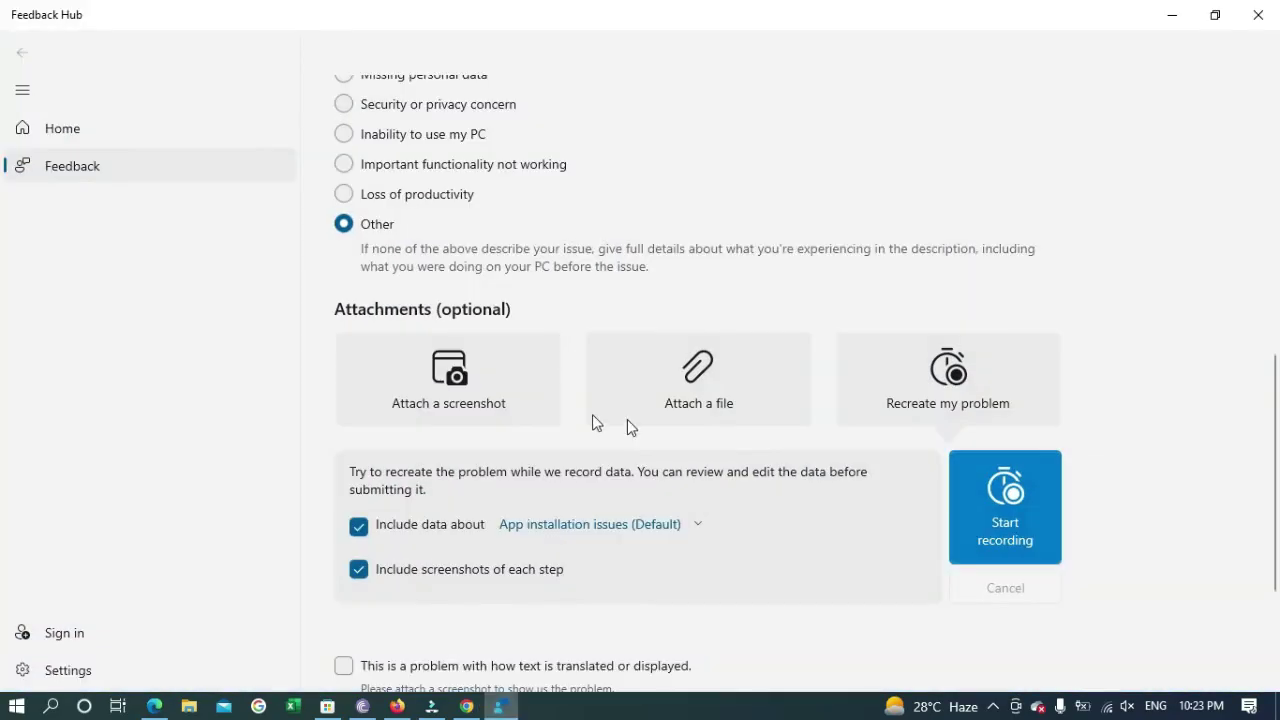
pyautogui.click(458, 390)
pyautogui.scroll(-3, 439, 373)
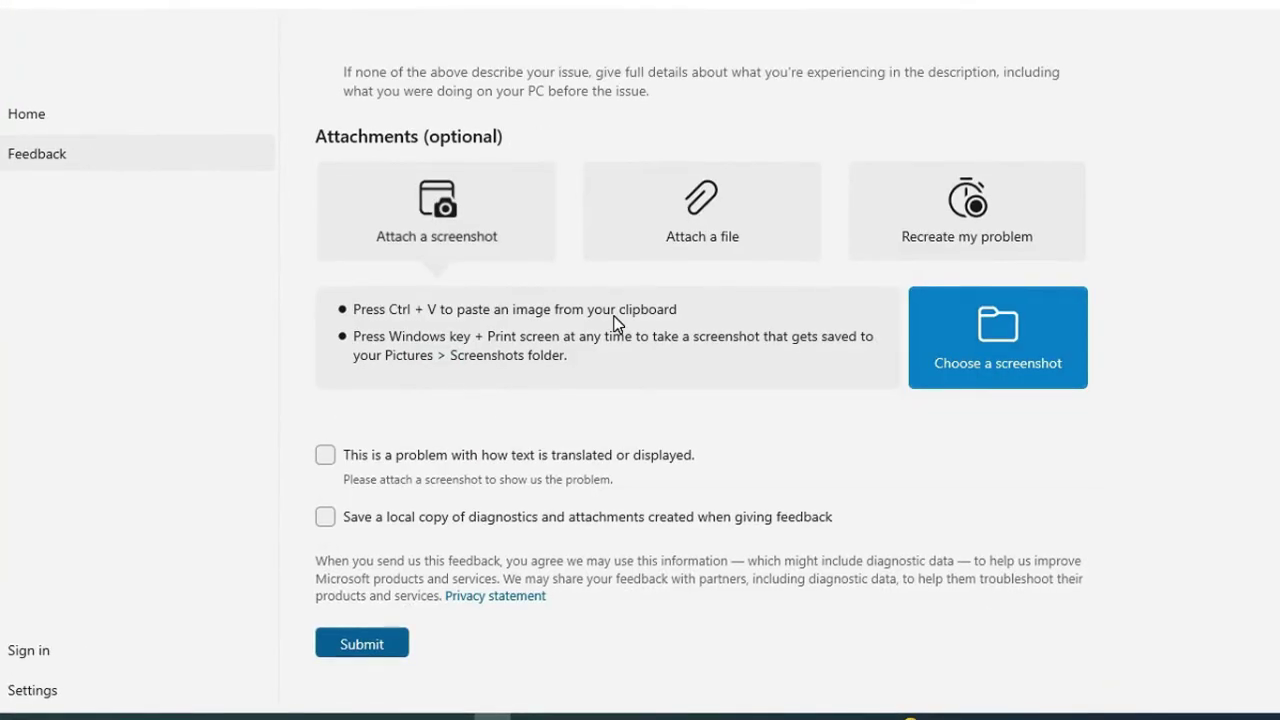
pyautogui.scroll(2, 1006, 333)
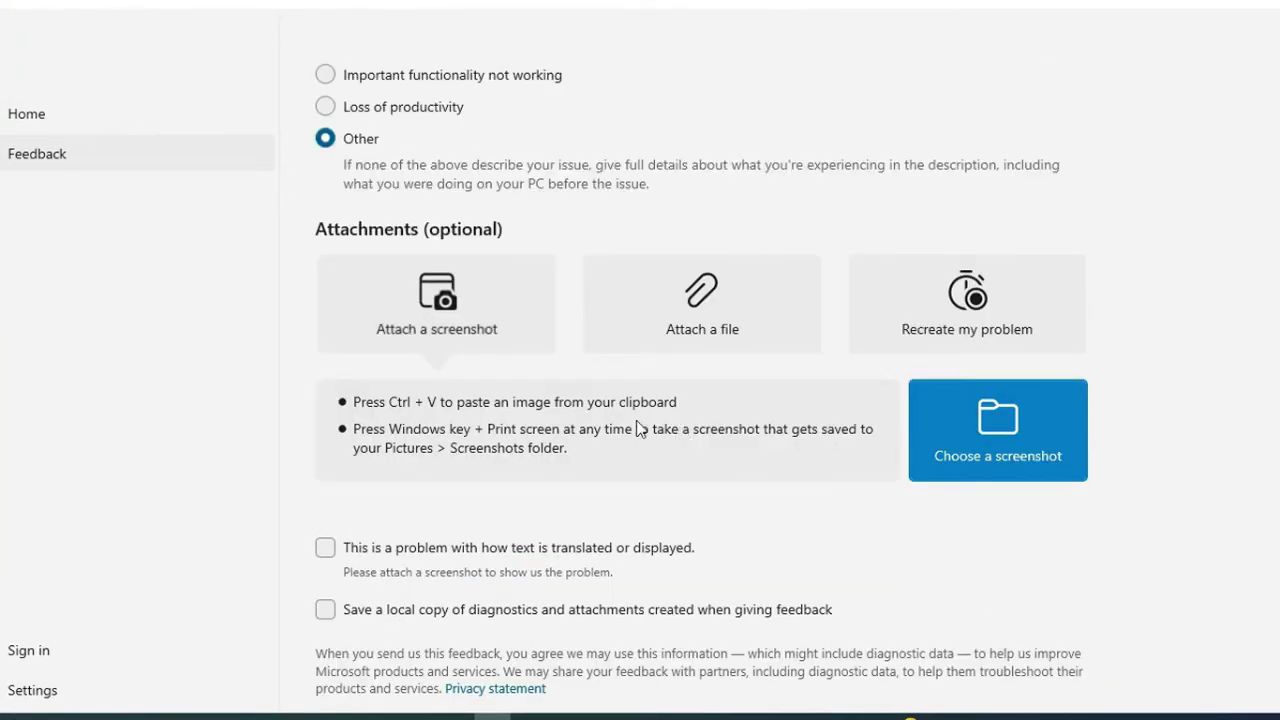
pyautogui.click(993, 428)
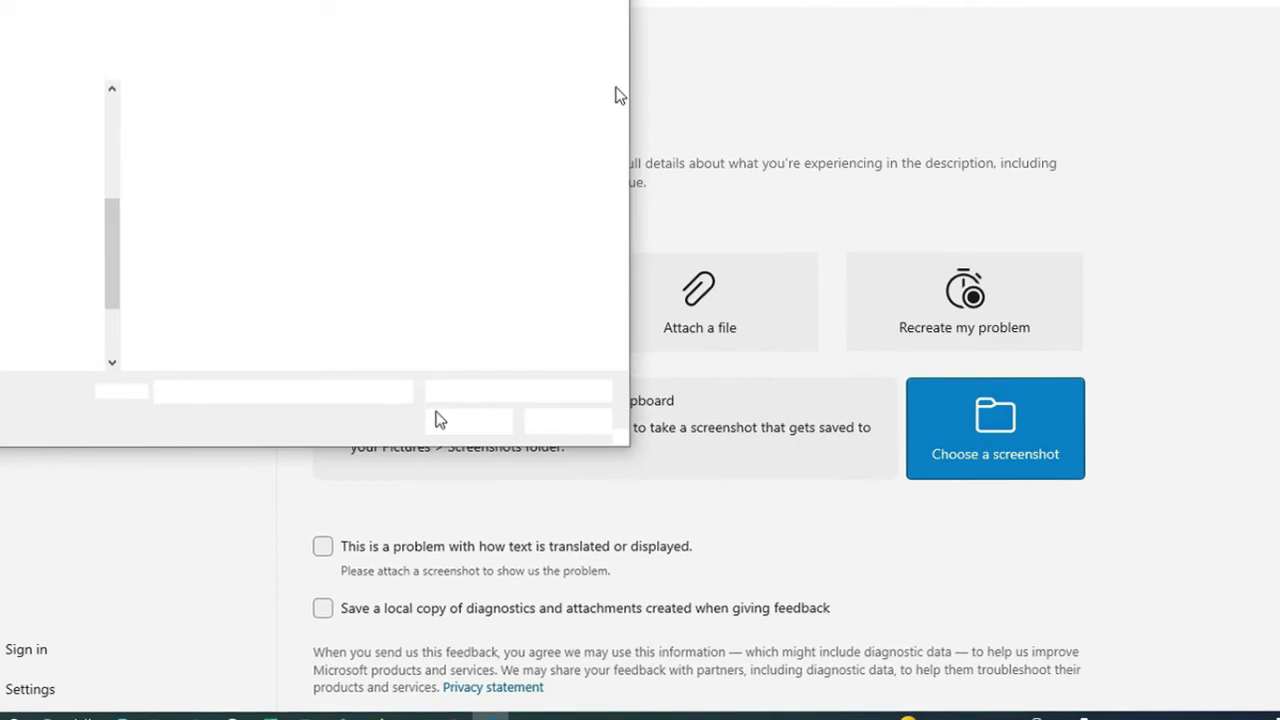
pyautogui.click(313, 306)
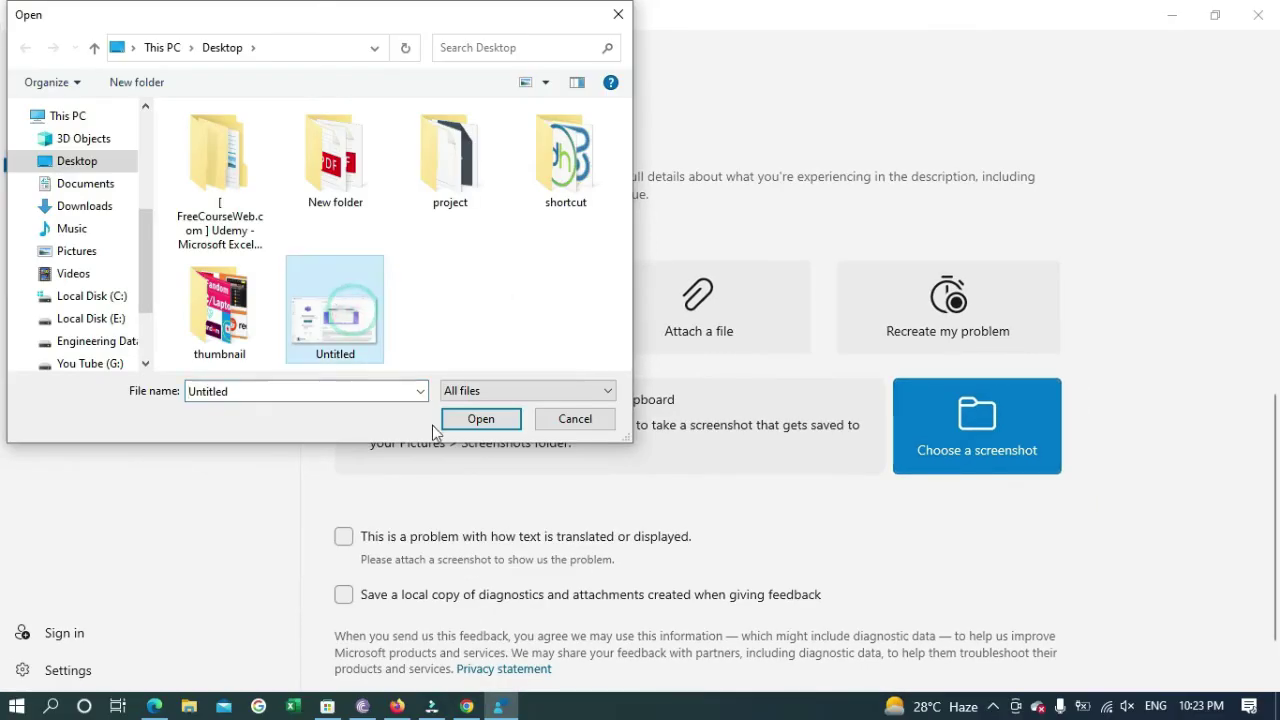
pyautogui.click(465, 424)
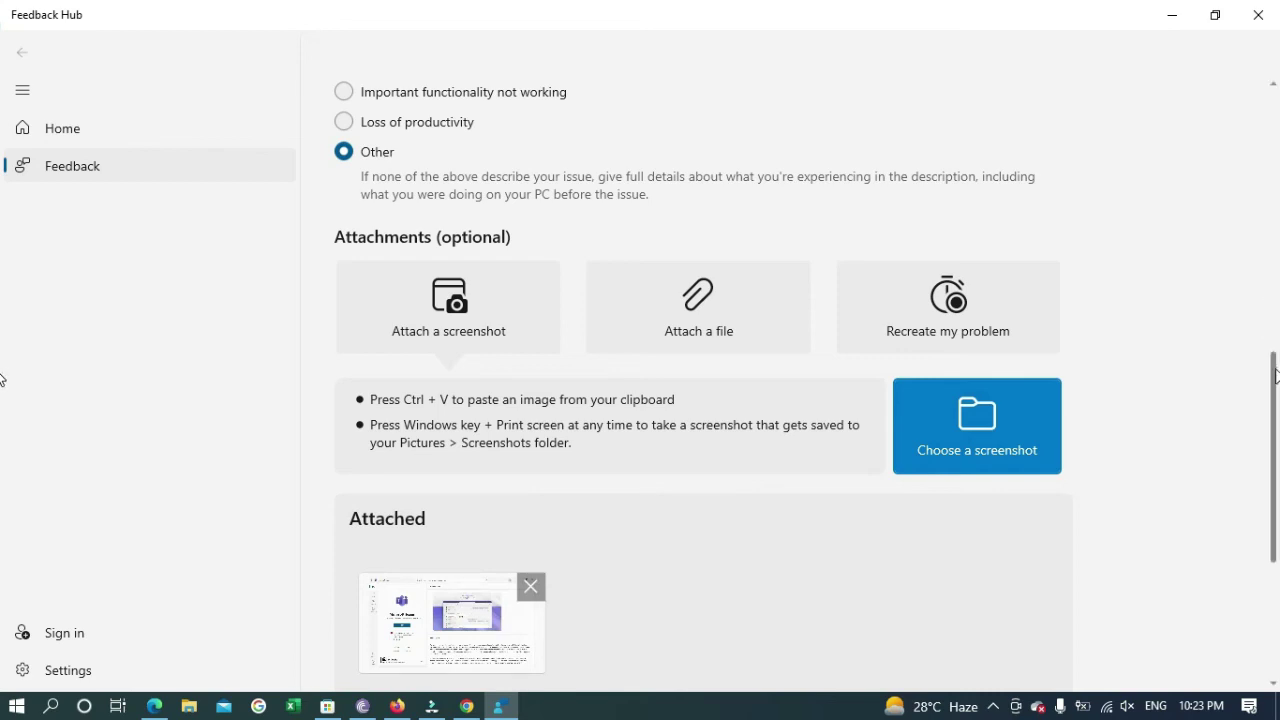
# Enable saving a local copy of diagnostics and attachments, and submit the feedback without signing in
pyautogui.moveTo(1275, 362); pyautogui.dragTo(1277, 520)
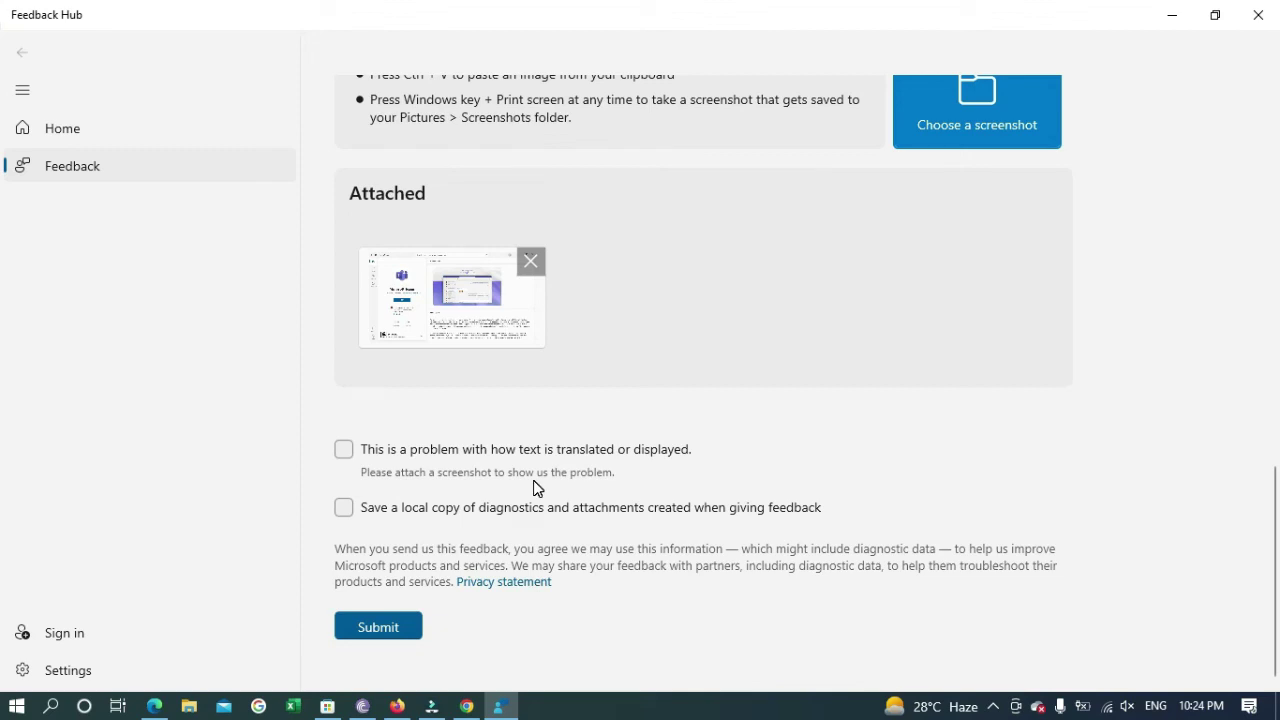
pyautogui.click(345, 509)
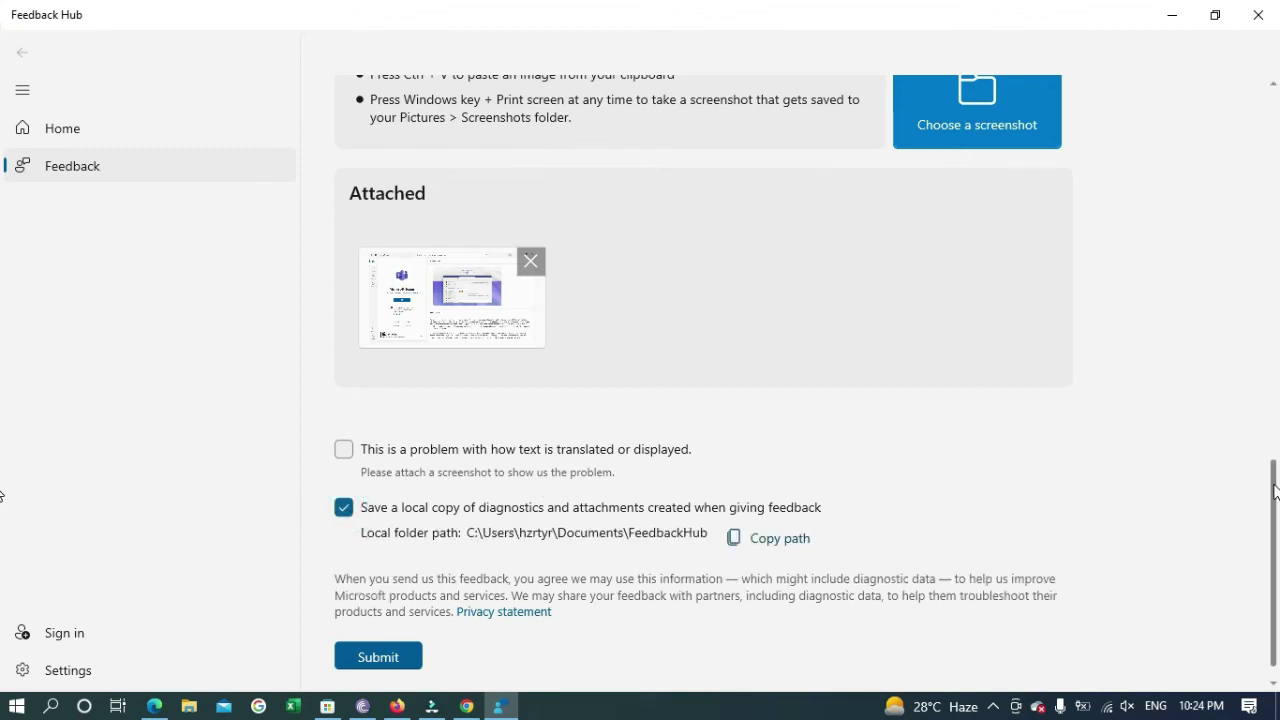
pyautogui.scroll(-1, 1276, 493)
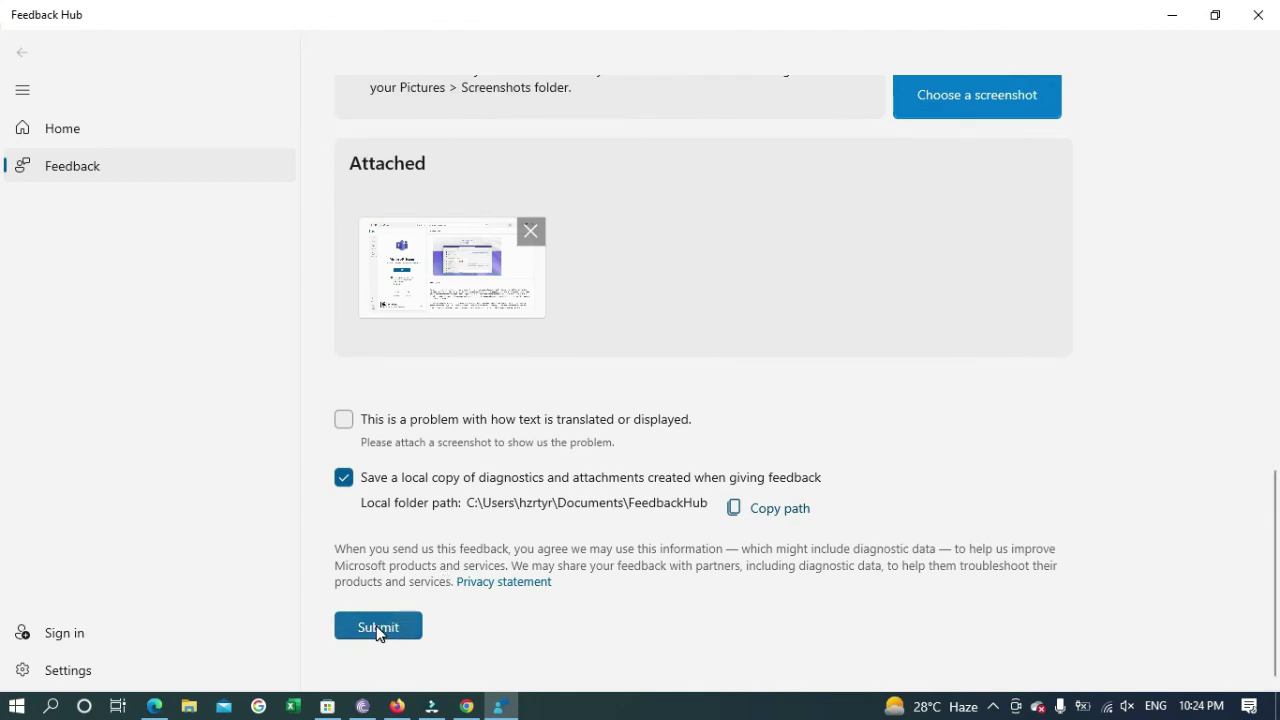
pyautogui.click(346, 423)
pyautogui.click(346, 422)
pyautogui.click(379, 627)
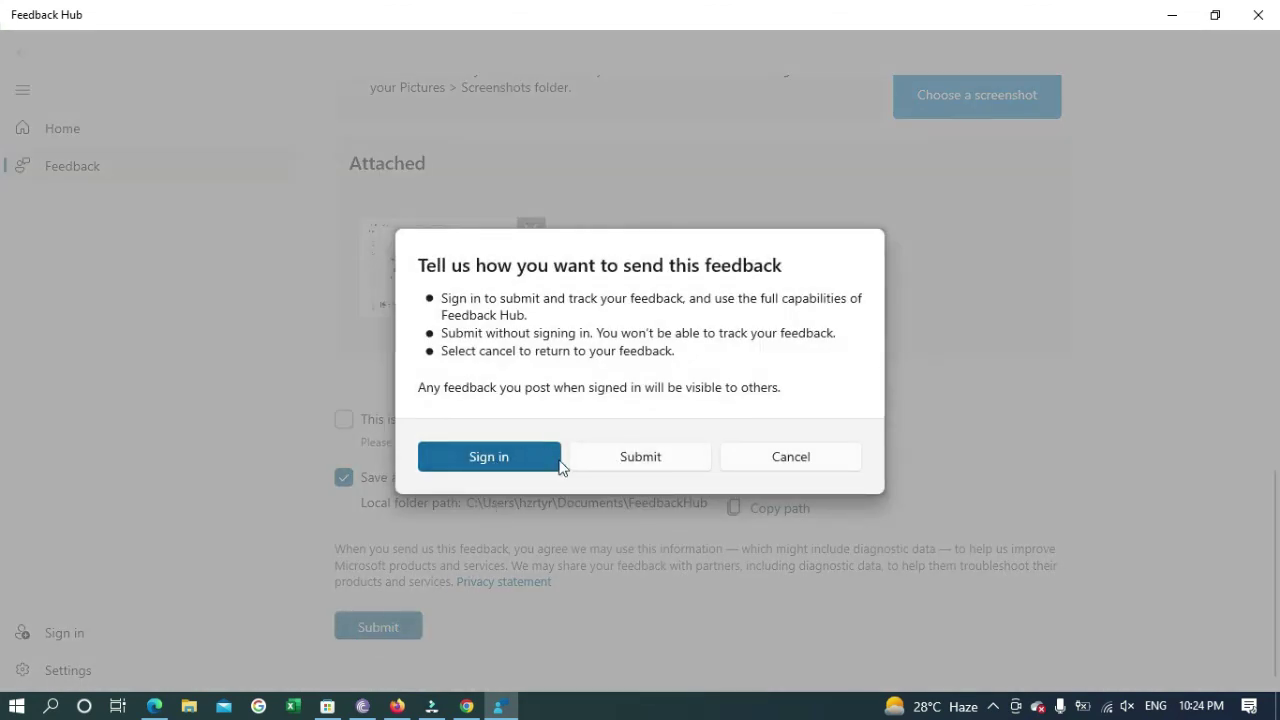
pyautogui.click(640, 456)
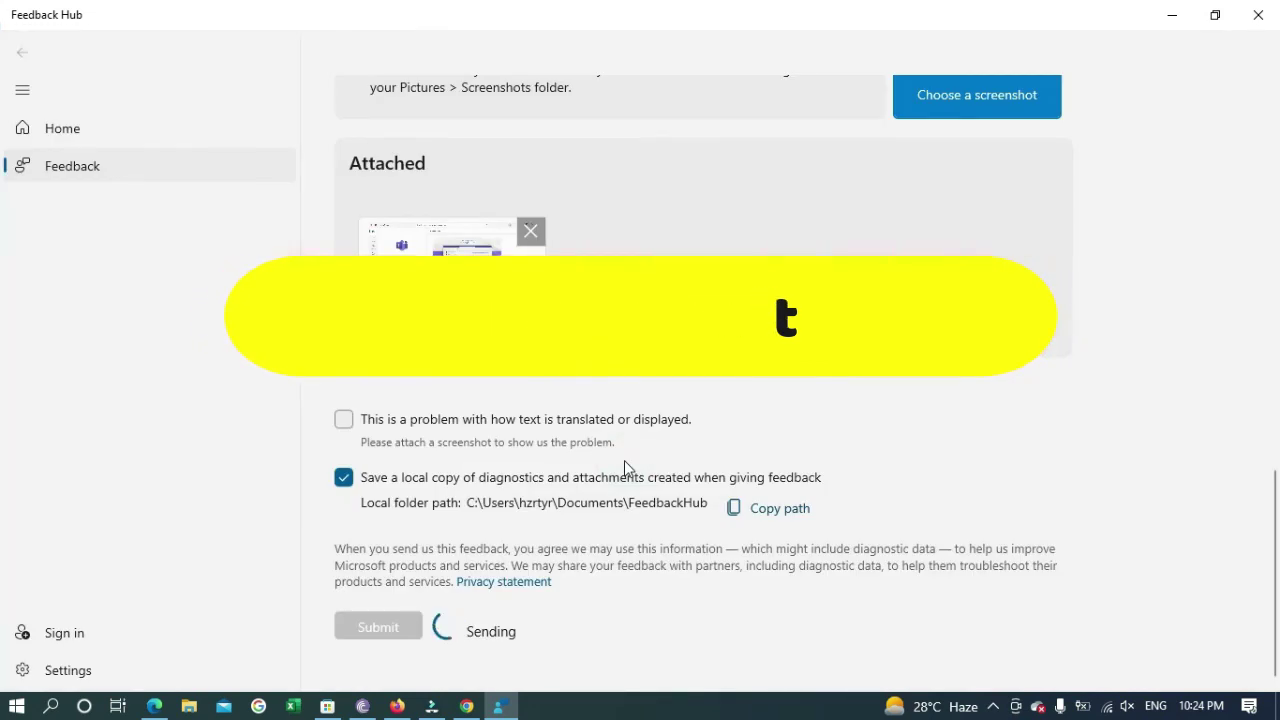